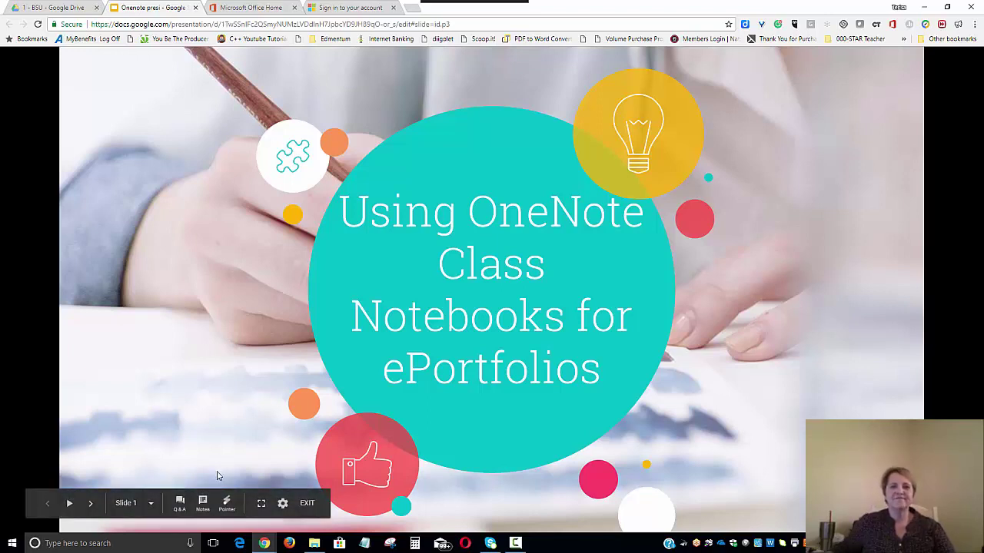
- Advance the slideshow from the title slide through the objective slide to the requirements slide 3
{"action": "left_click", "coordinate": [91, 506]}
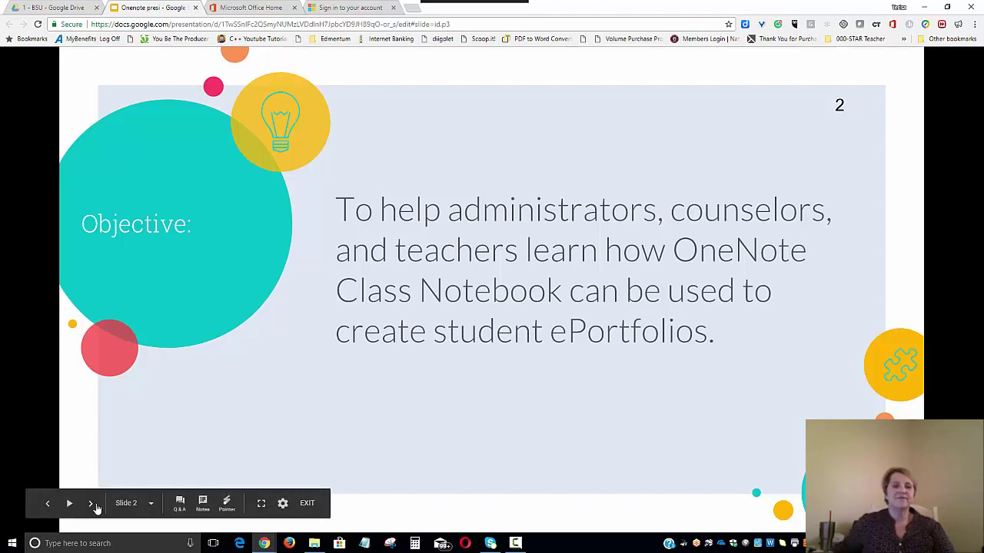
{"action": "left_click", "coordinate": [92, 504]}
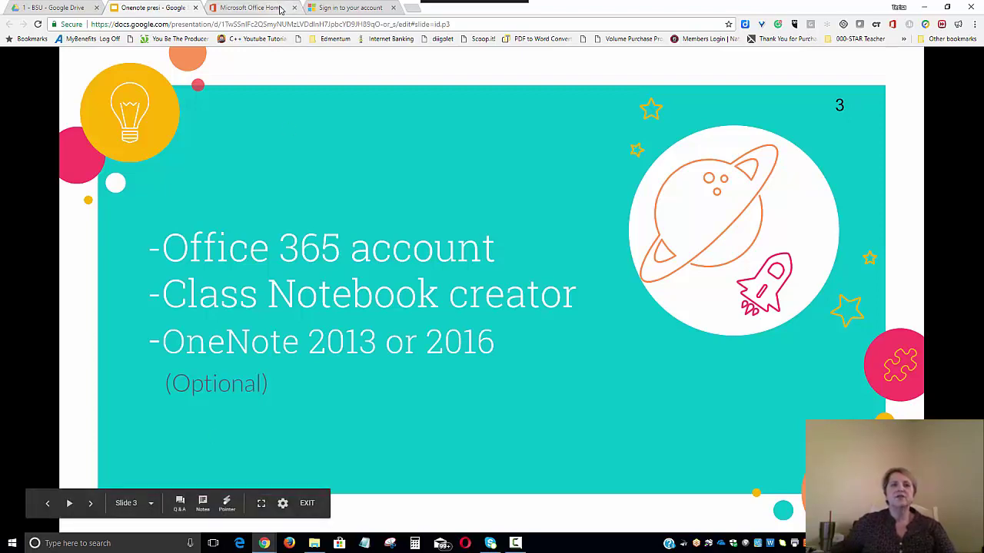
- On the Microsoft sign-in page, dismiss the new-experience notice and sign in with the teacher account's password
{"action": "left_click", "coordinate": [341, 14]}
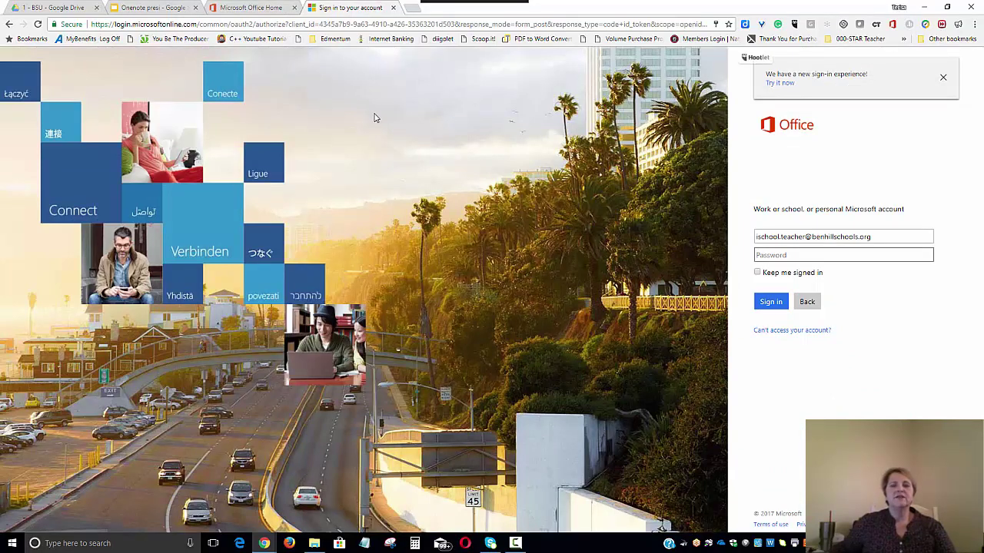
{"action": "left_click", "coordinate": [943, 80]}
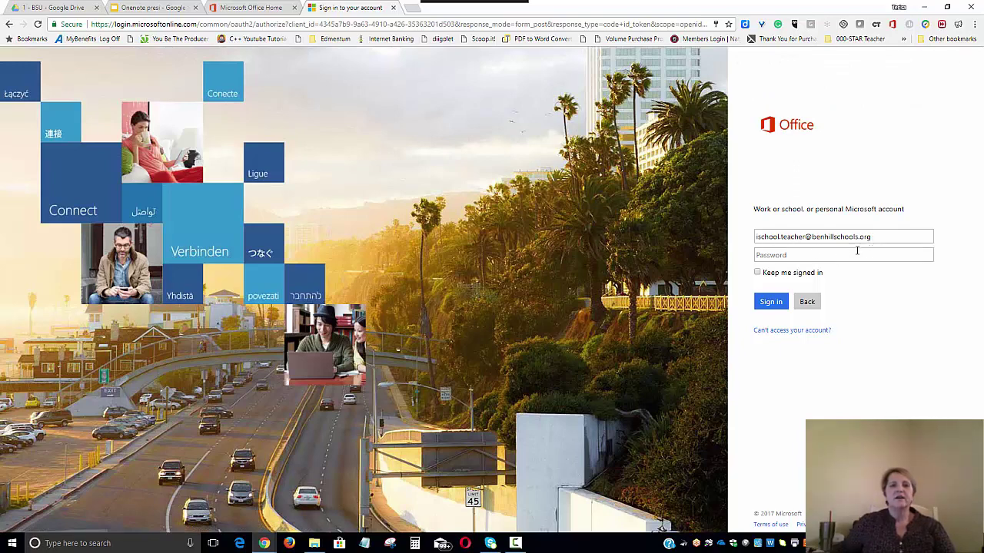
{"action": "left_click", "coordinate": [816, 259]}
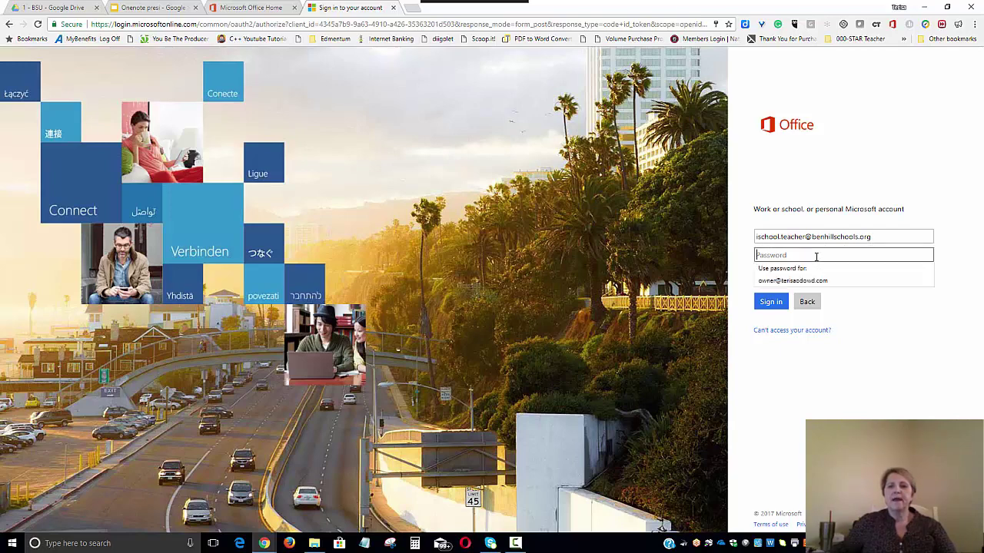
{"action": "type", "text": "•••••••••"}
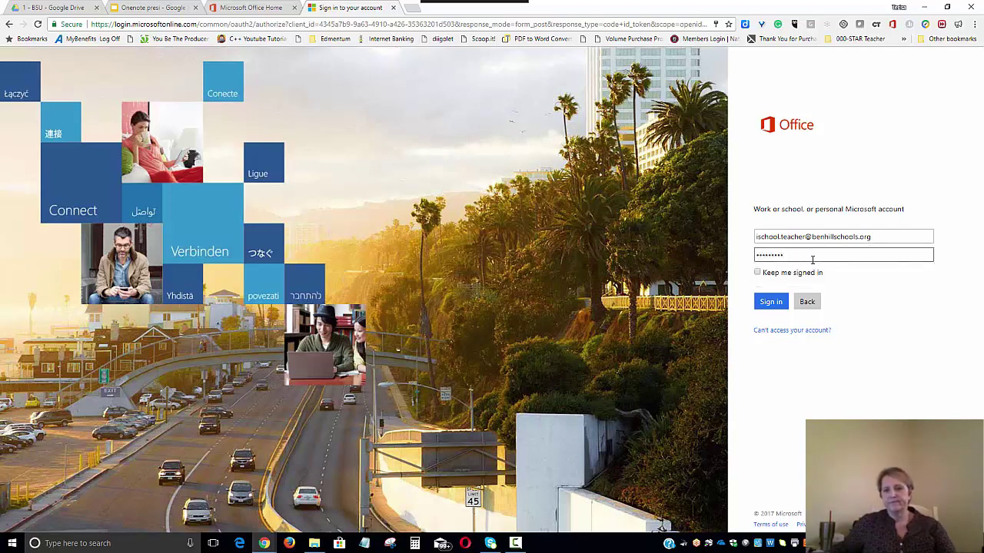
{"action": "left_click", "coordinate": [772, 305]}
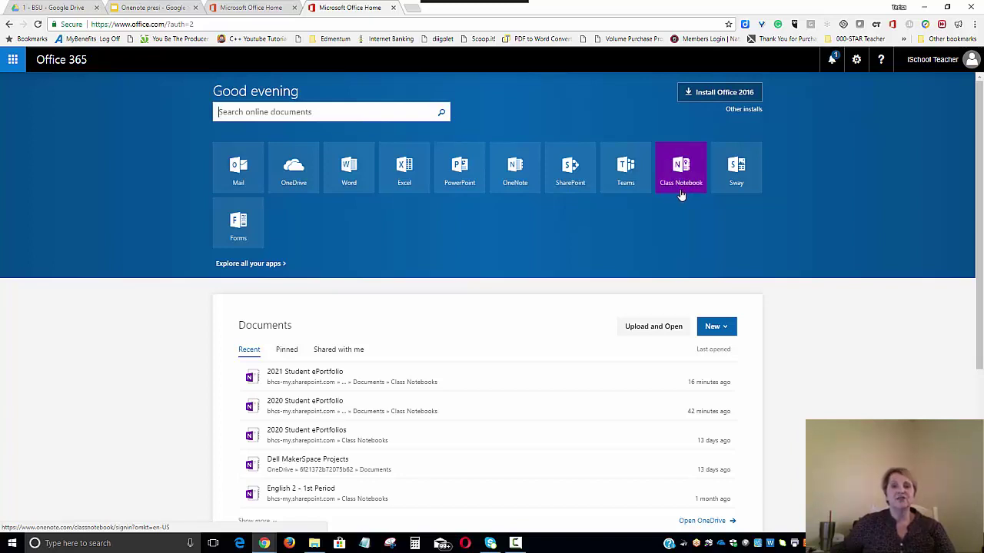
- Launch the Class Notebook app and start creating a new class notebook
{"action": "left_click", "coordinate": [680, 178]}
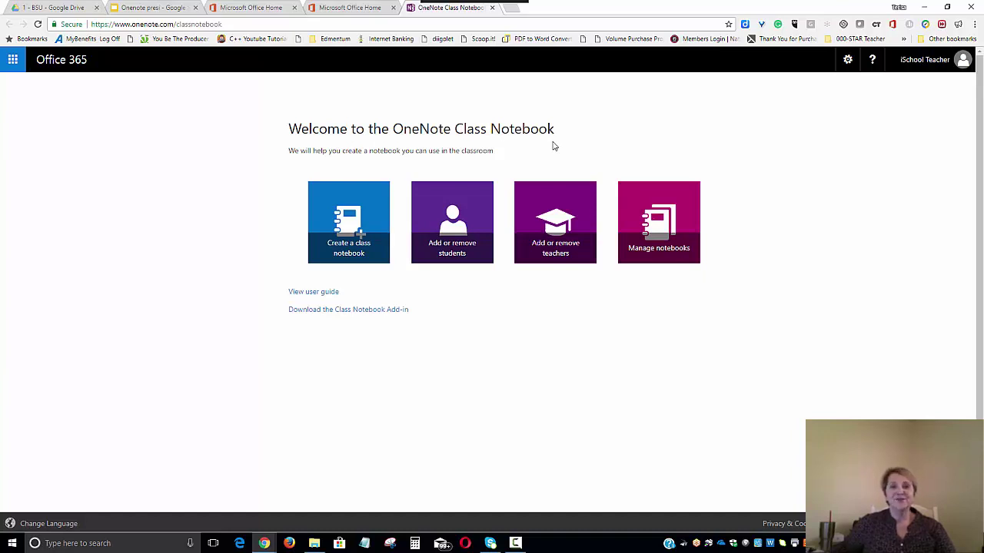
{"action": "left_click", "coordinate": [355, 251]}
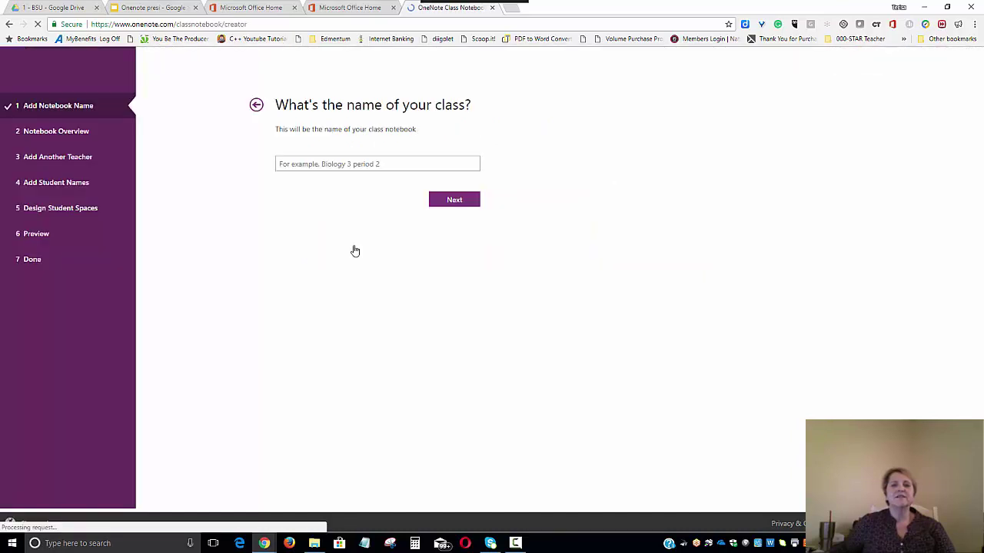
- Name the class '2020 Student ePortfolios' and continue to the notebook overview
{"action": "left_click", "coordinate": [358, 191]}
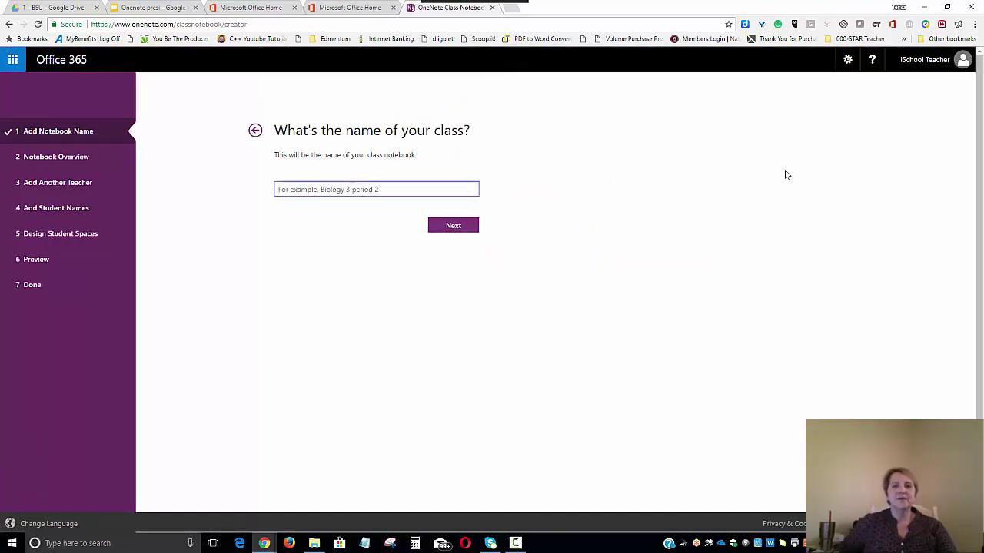
{"action": "type", "text": "2"}
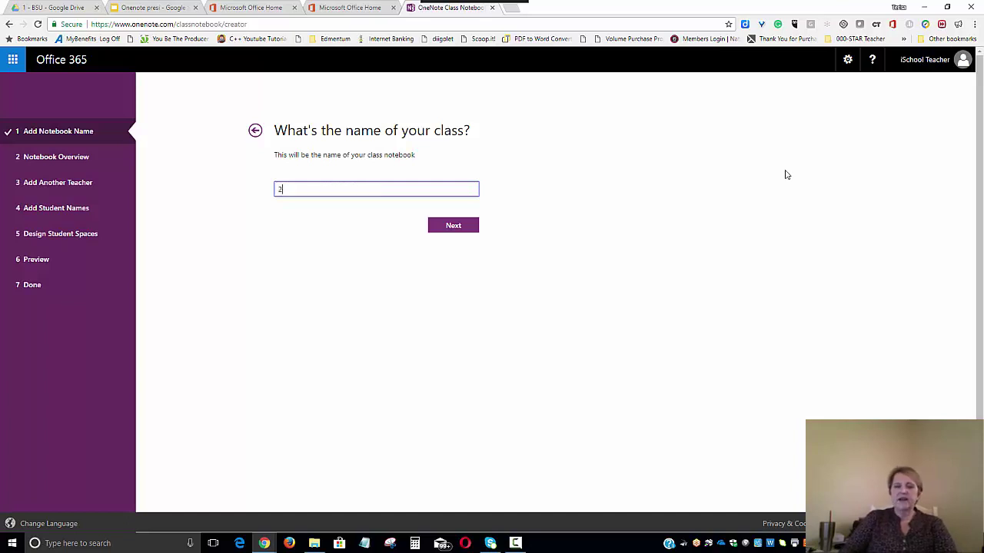
{"action": "type", "text": "020"}
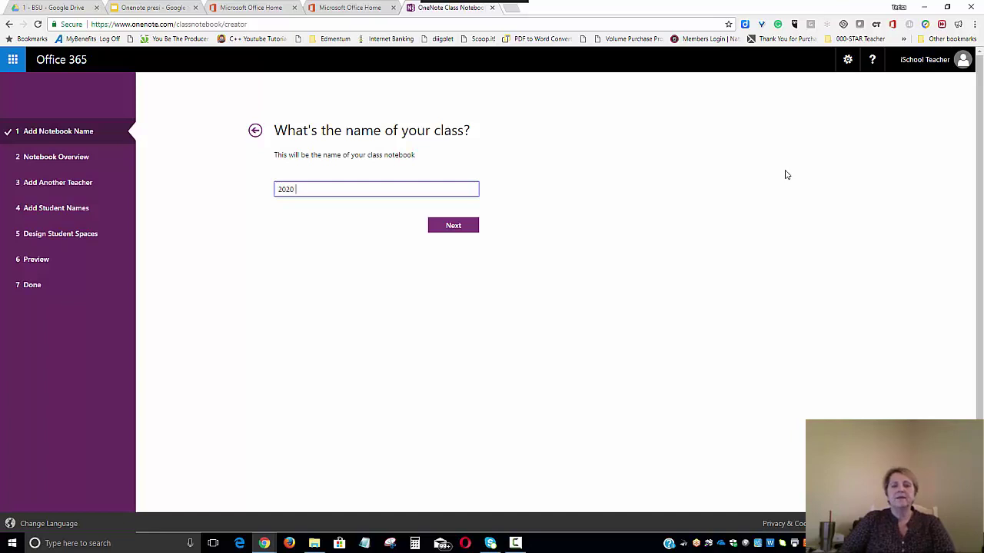
{"action": "type", "text": "Stude"}
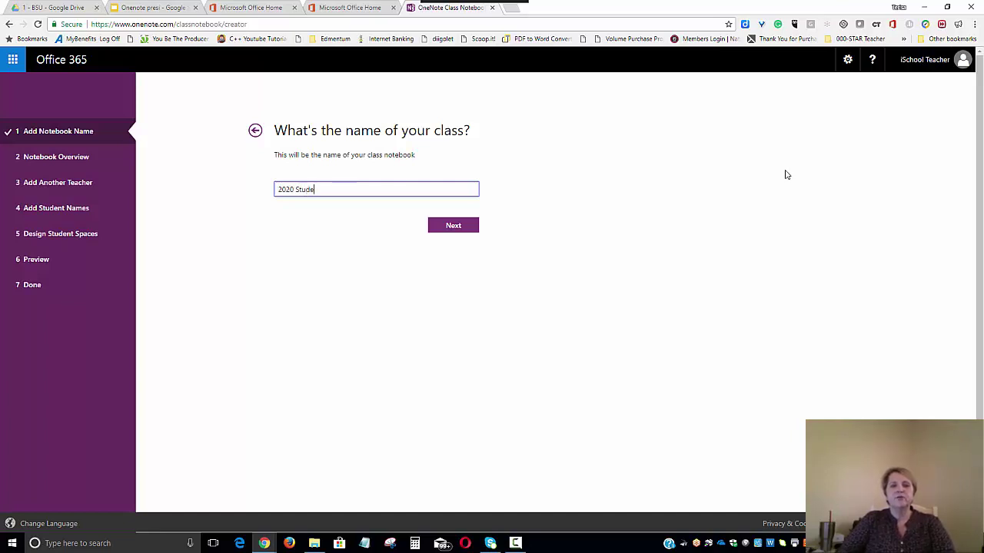
{"action": "type", "text": "nt eP"}
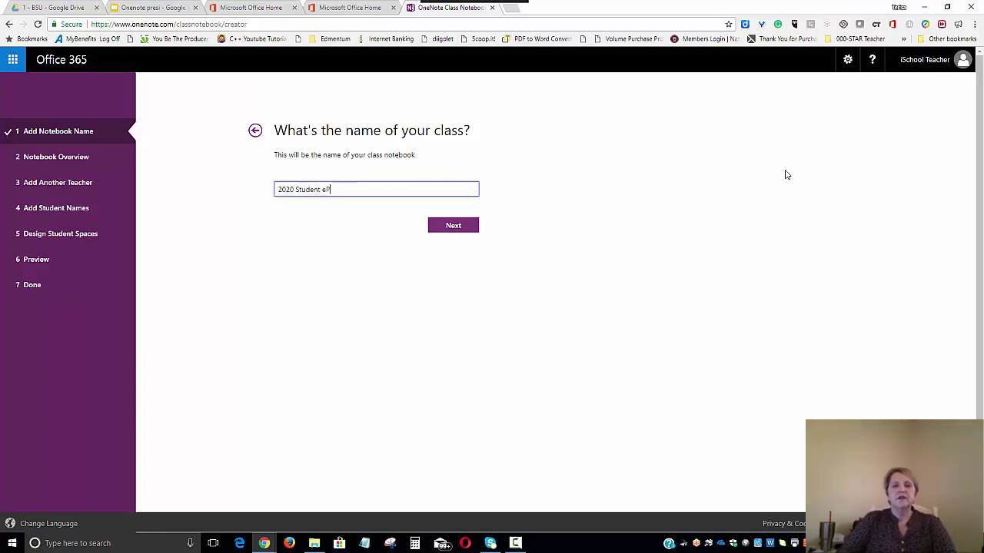
{"action": "type", "text": "ortfolios"}
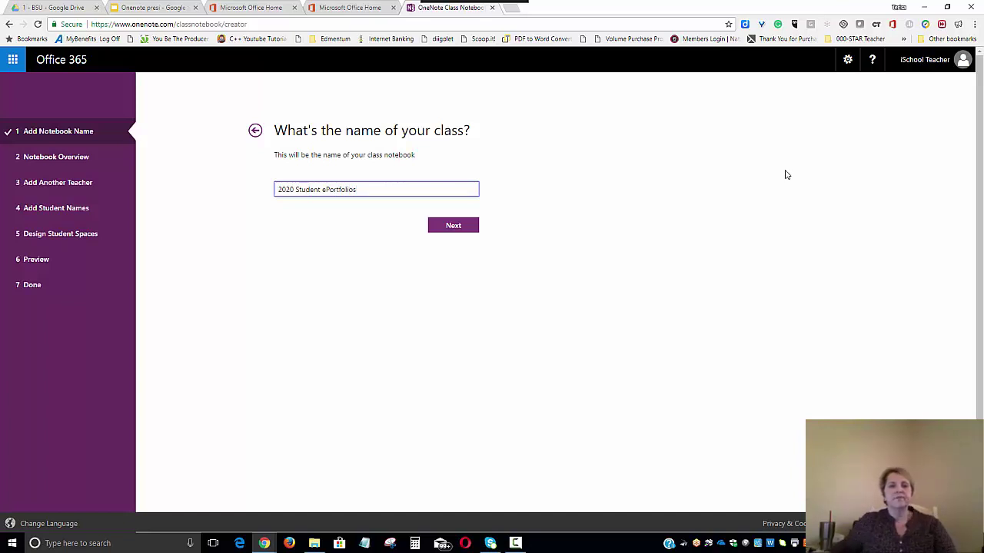
{"action": "left_click", "coordinate": [454, 227]}
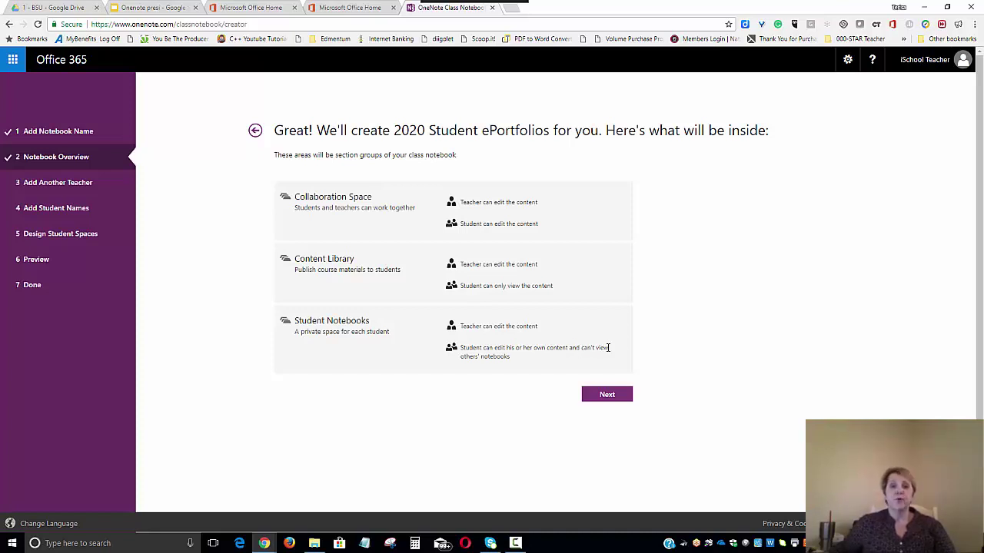
- Continue past the notebook overview to the optional co-teacher permission step
{"action": "left_click", "coordinate": [607, 396]}
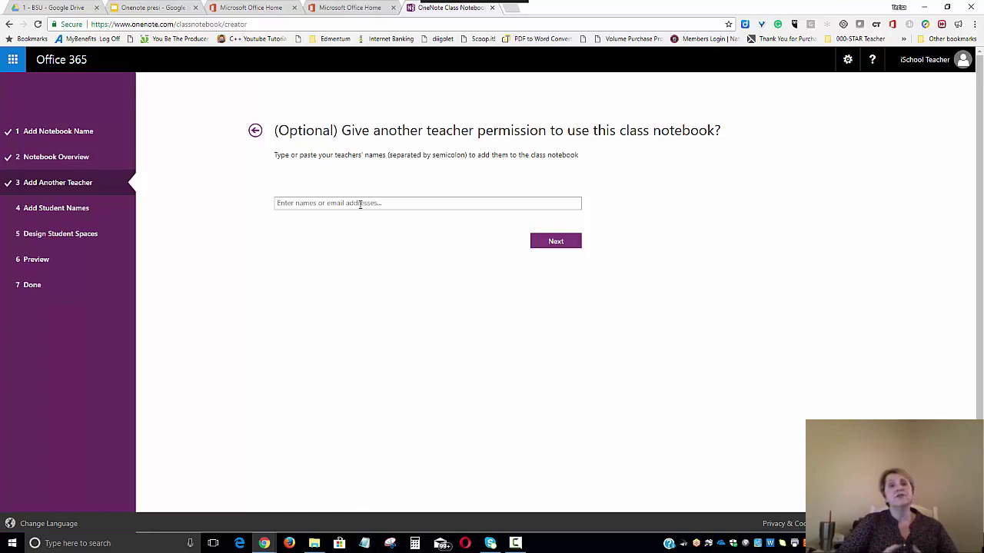
- Add two co-teachers by picking their names from the suggestions, then continue to student names
{"action": "left_click", "coordinate": [360, 203]}
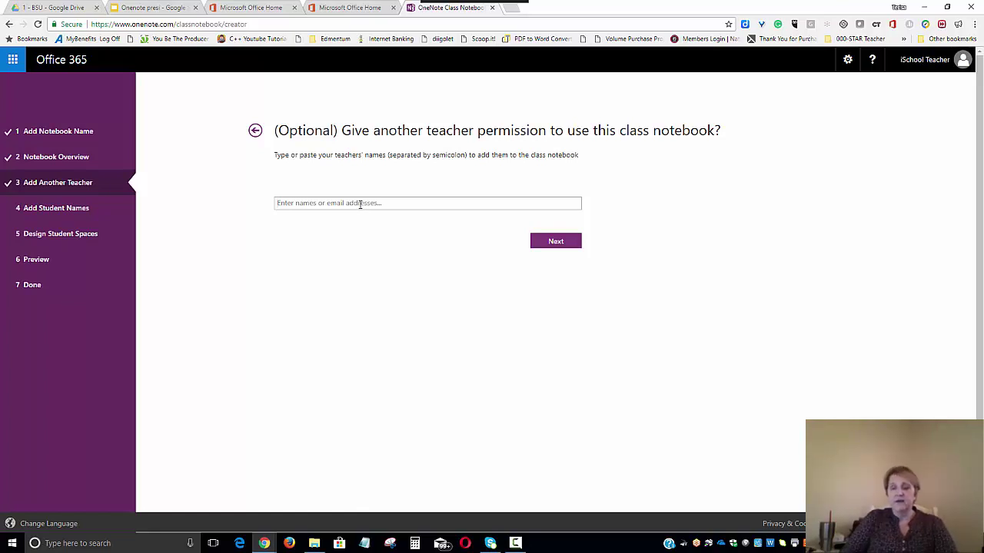
{"action": "type", "text": "terr"}
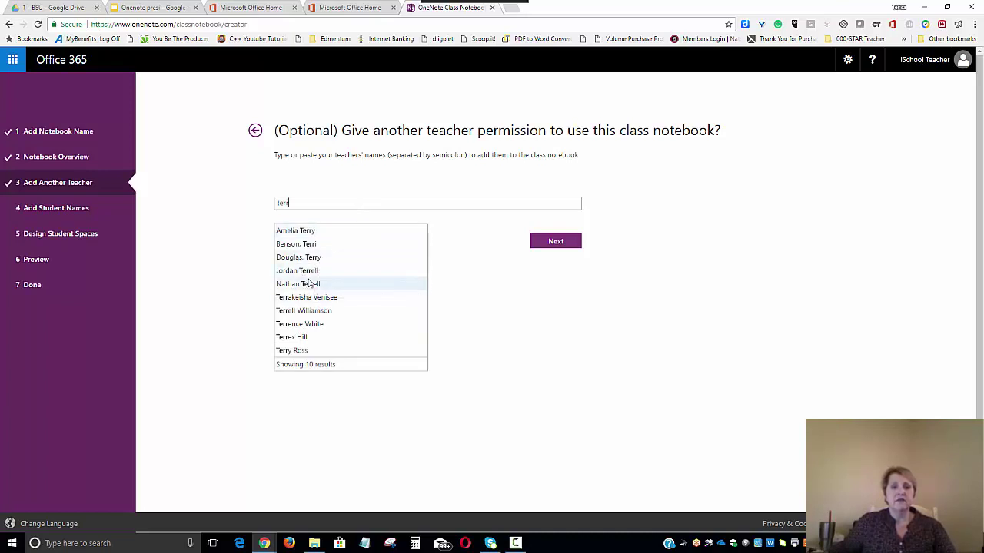
{"action": "type", "text": "i"}
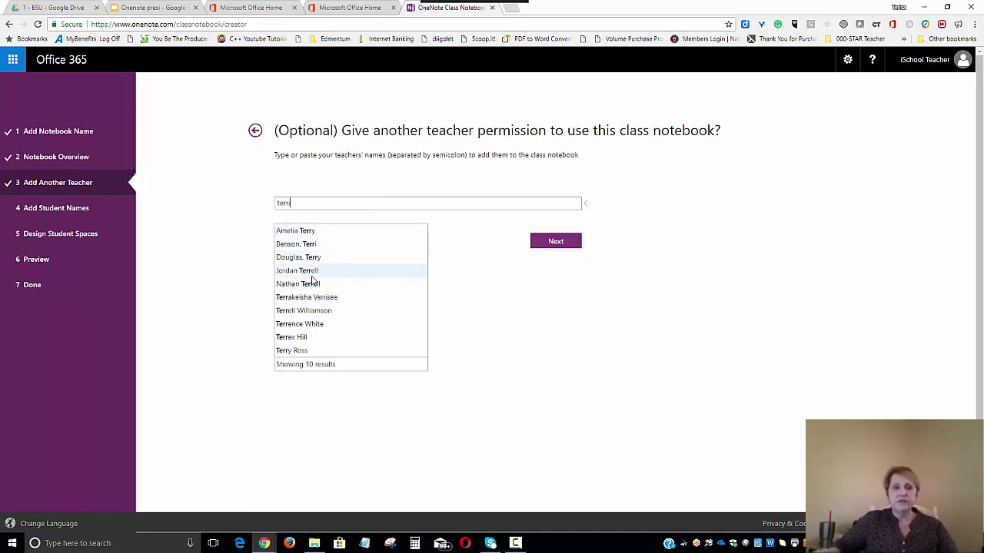
{"action": "left_click", "coordinate": [317, 245]}
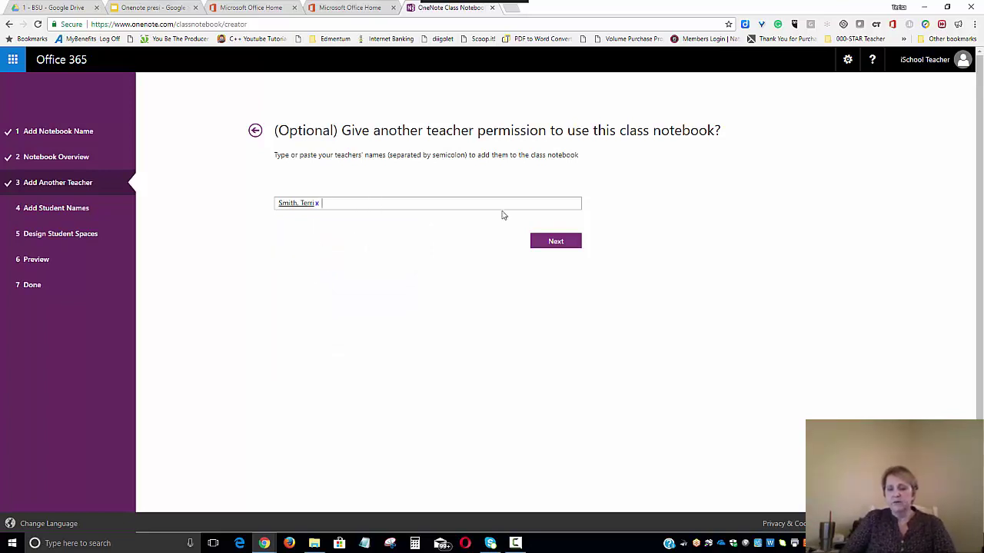
{"action": "type", "text": "garcia"}
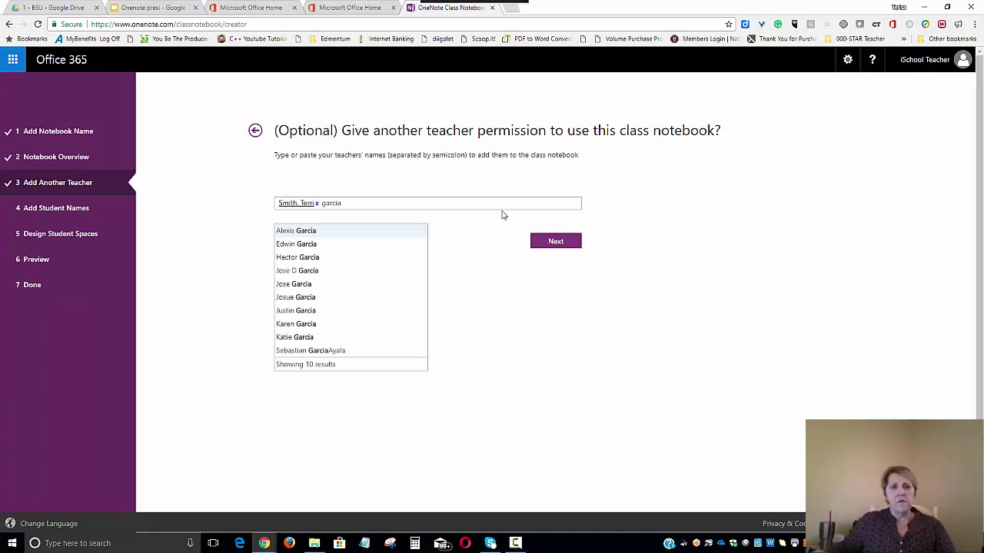
{"action": "left_click", "coordinate": [305, 244]}
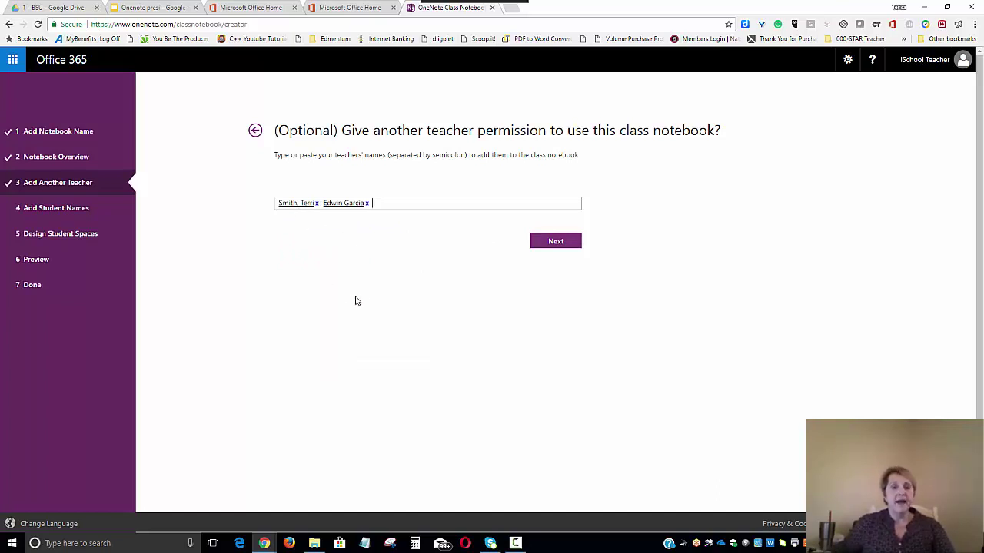
{"action": "left_click", "coordinate": [557, 242]}
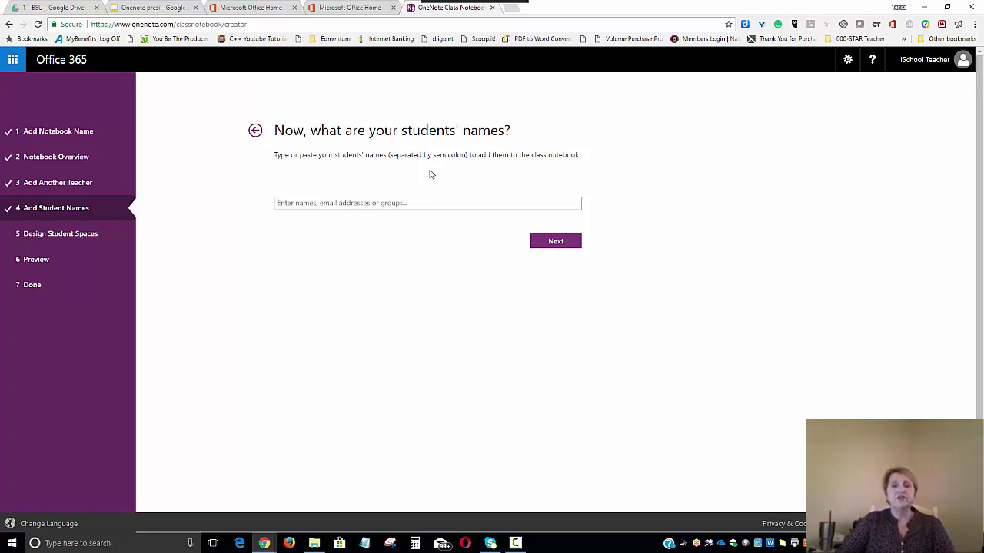
- Add three students to the class list from the name suggestions, correcting typos in the search text
{"action": "type", "text": "al"}
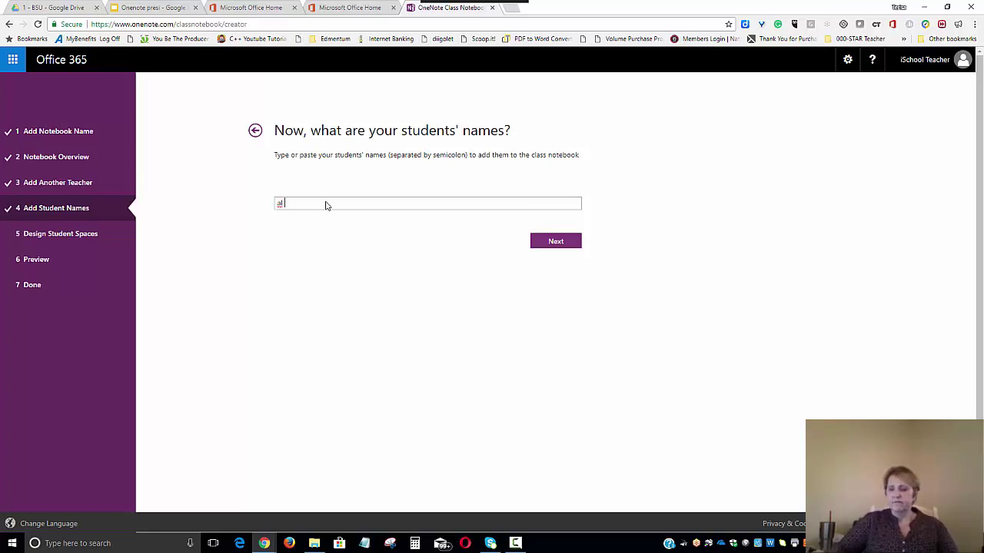
{"action": "key", "text": "BackSpace"}
{"action": "key", "text": "BackSpace"}
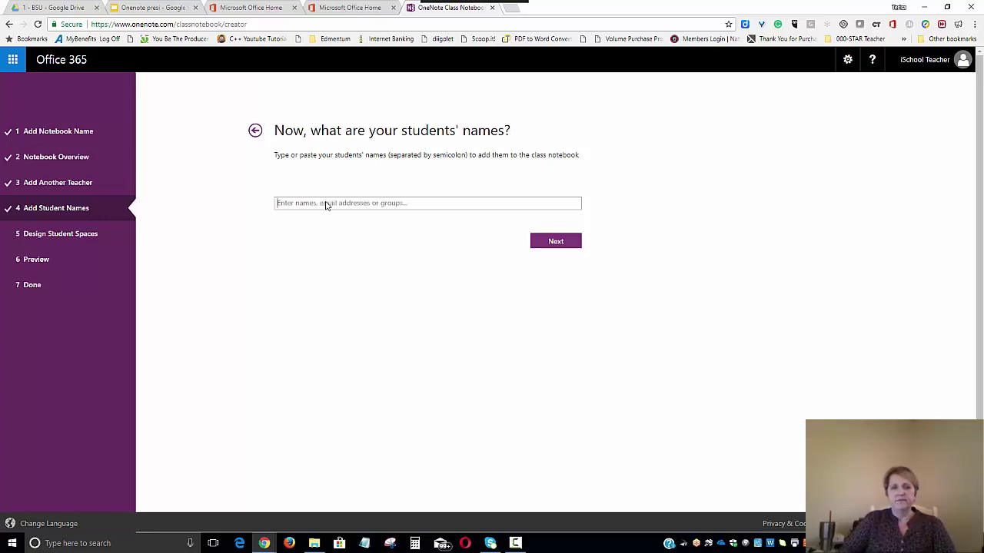
{"action": "type", "text": "johnson"}
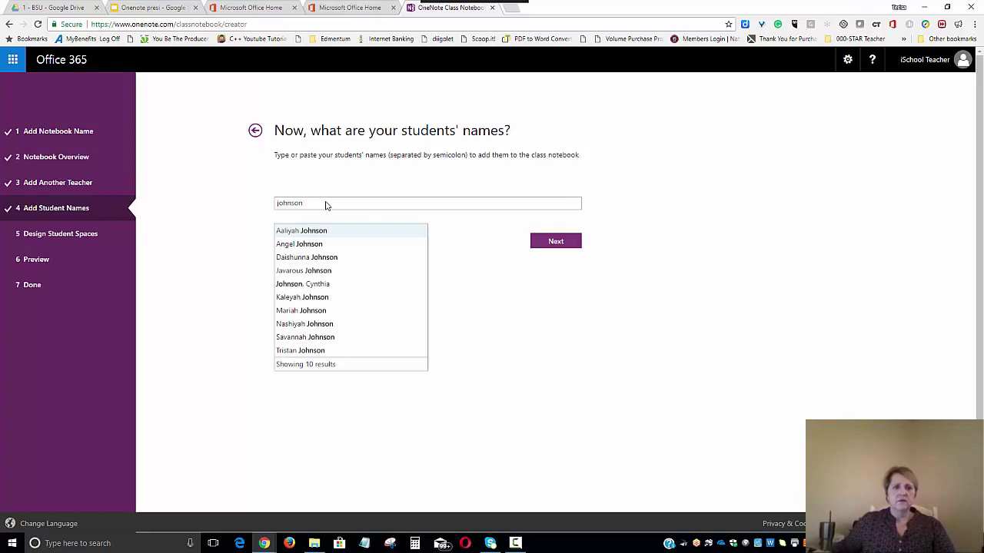
{"action": "left_click", "coordinate": [316, 233]}
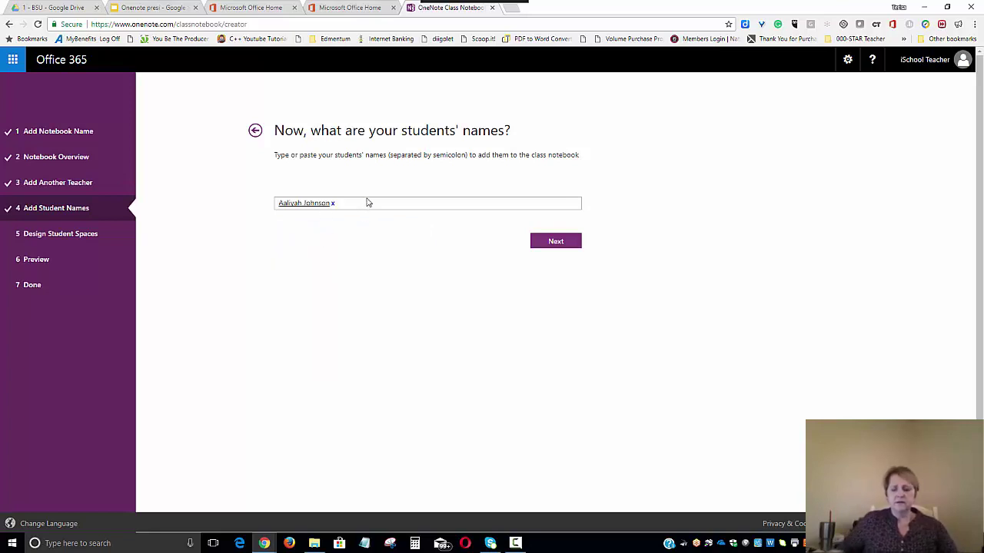
{"action": "type", "text": "jon"}
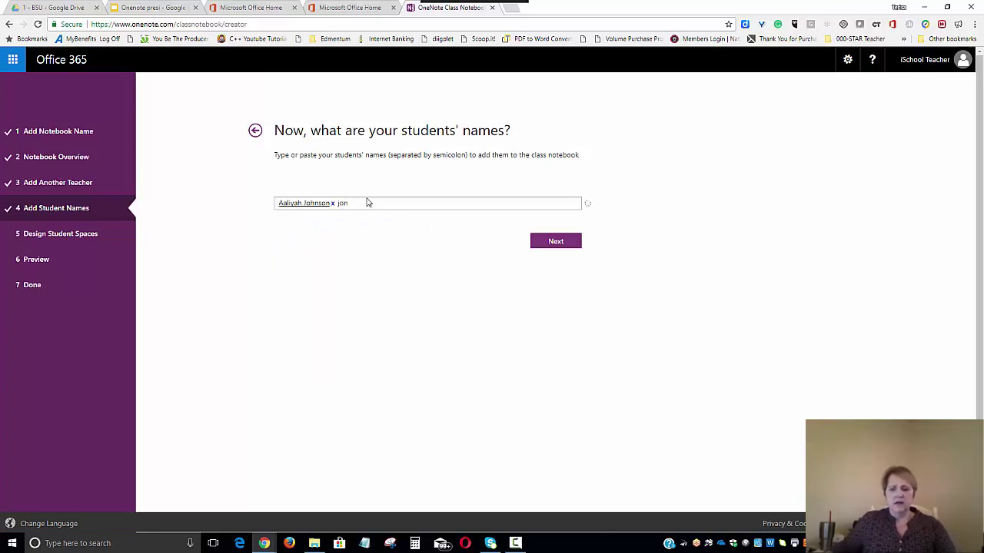
{"action": "key", "text": "BackSpace"}
{"action": "type", "text": "hnso"}
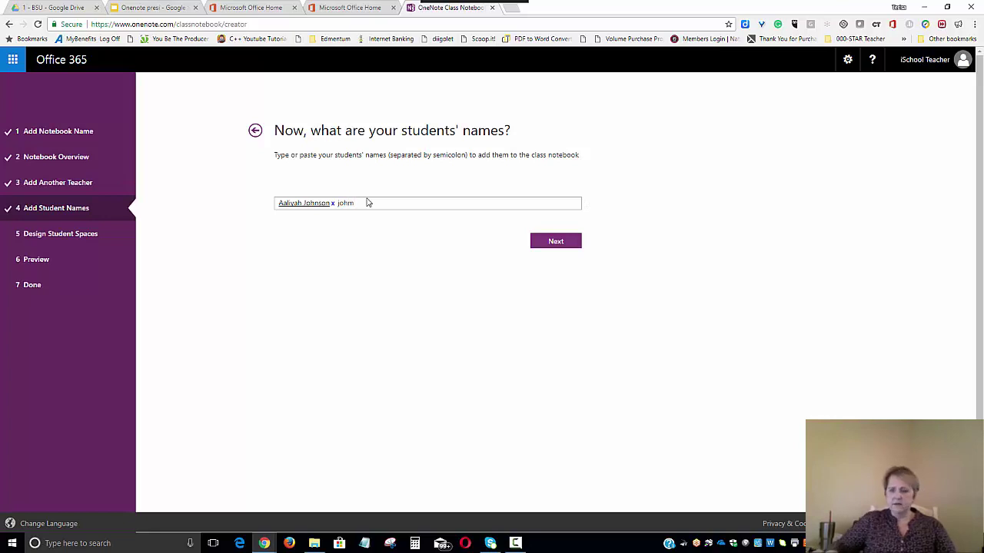
{"action": "type", "text": "n"}
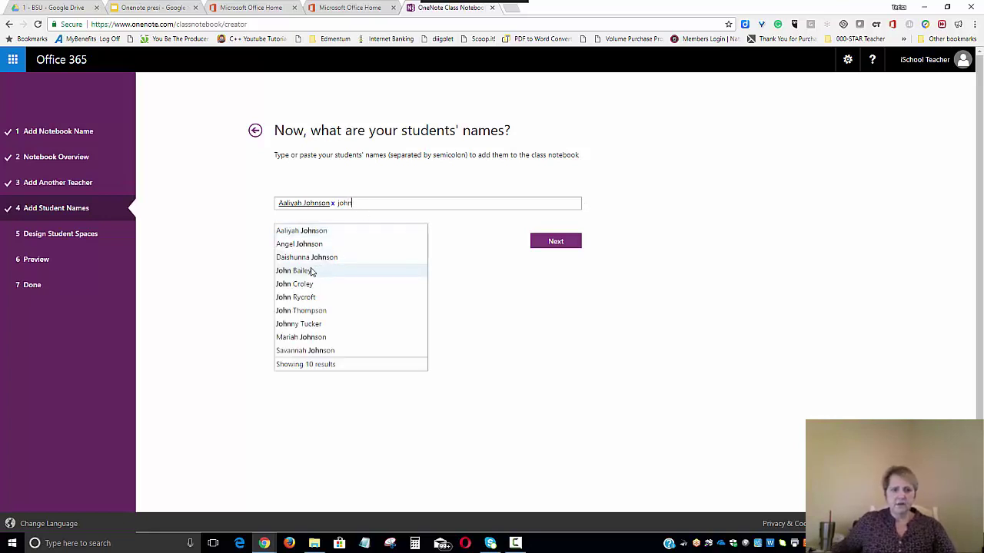
{"action": "left_click", "coordinate": [304, 270]}
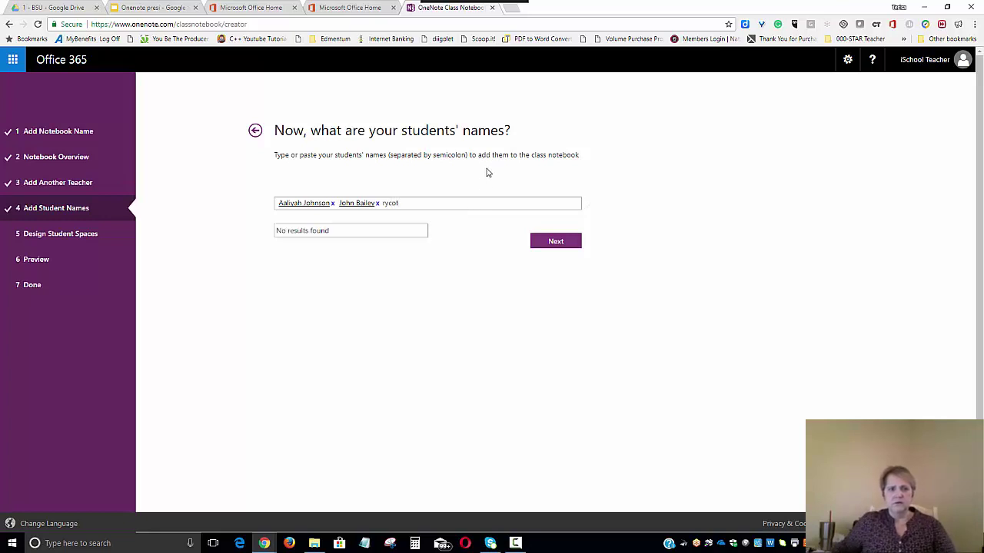
{"action": "key", "text": "BackSpace"}
{"action": "key", "text": "BackSpace"}
{"action": "key", "text": "BackSpace"}
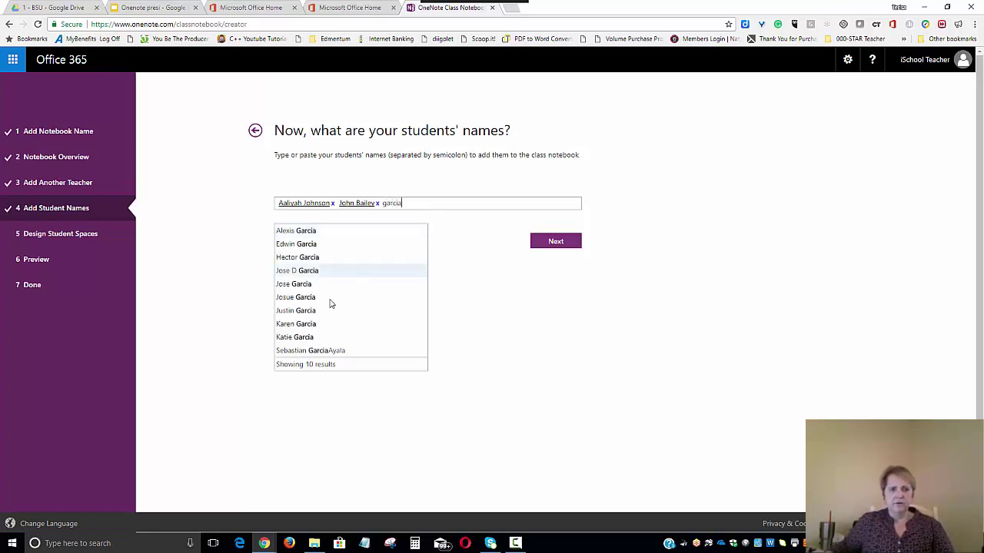
{"action": "left_click", "coordinate": [299, 339]}
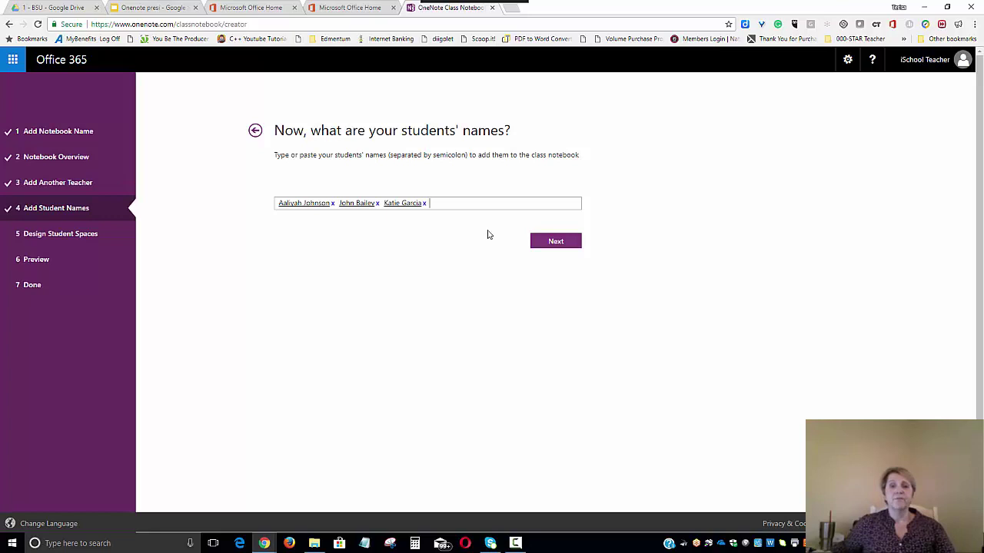
- Move to the student sections step and uncheck the suggested Class Notes, Homework and Quizzes sections
{"action": "left_click", "coordinate": [559, 245]}
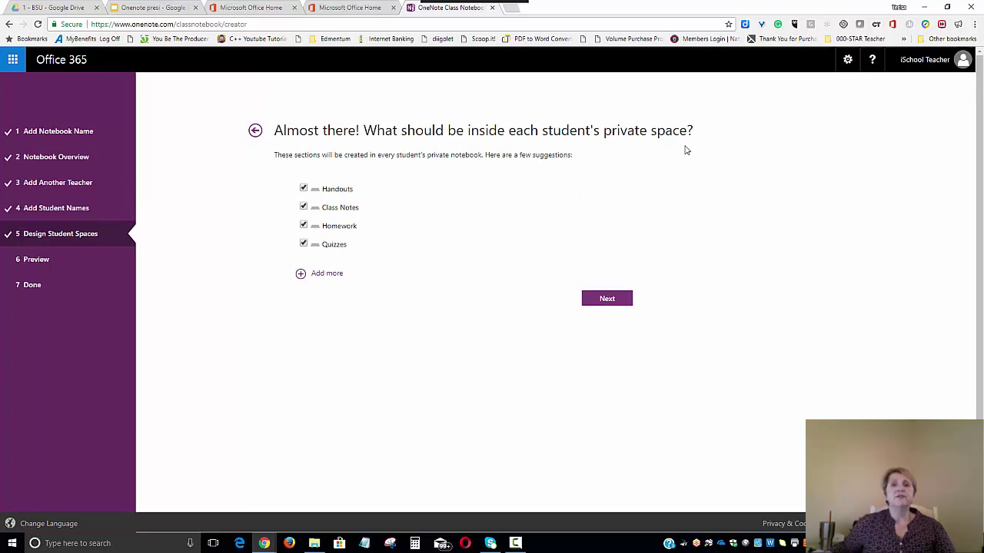
{"action": "left_click", "coordinate": [303, 208]}
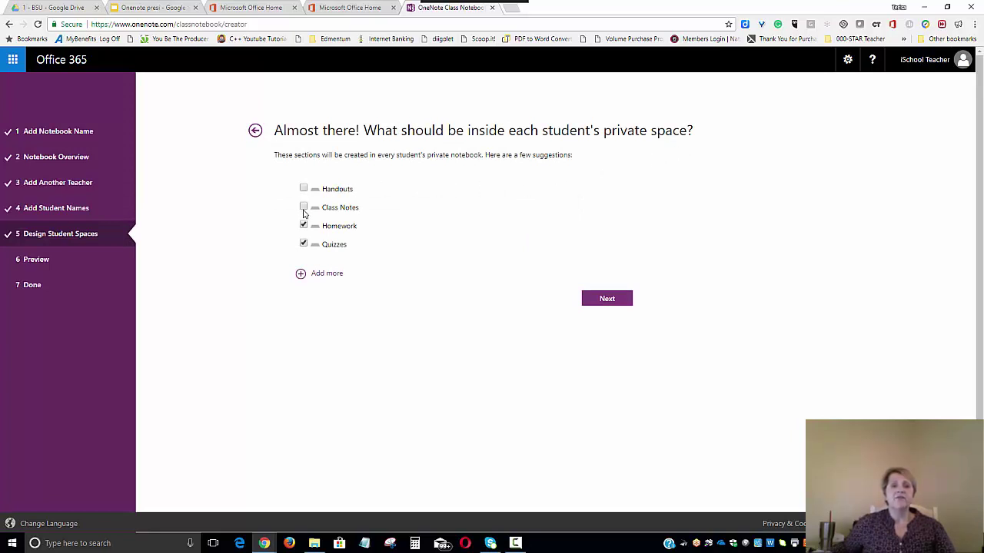
{"action": "left_click", "coordinate": [303, 226]}
{"action": "left_click", "coordinate": [303, 245]}
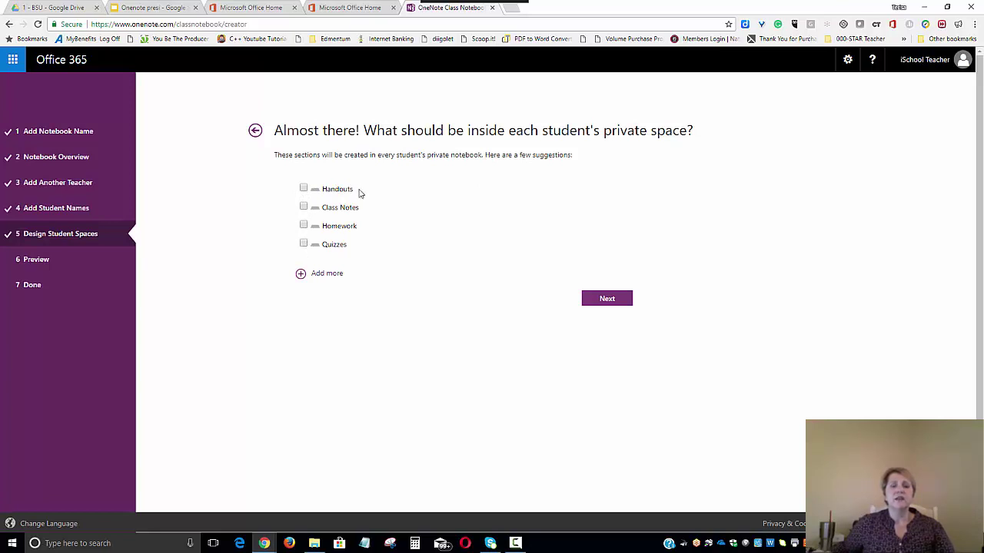
- Add four new student sections, New Section (1) through (4)
{"action": "left_click", "coordinate": [323, 275]}
{"action": "left_click", "coordinate": [323, 293]}
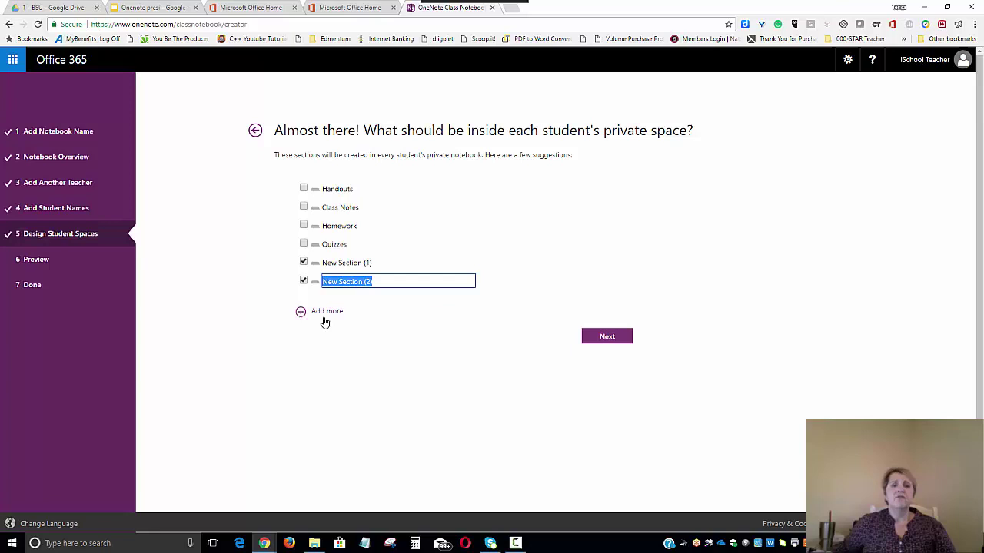
{"action": "left_click", "coordinate": [324, 312]}
{"action": "left_click", "coordinate": [320, 330]}
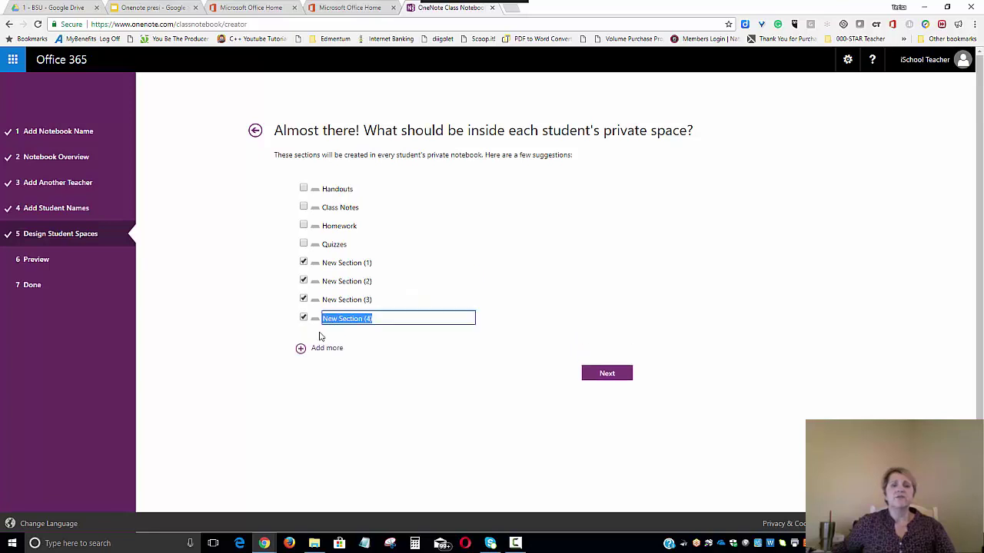
- Rename the first two new sections to College Planning and Careers
{"action": "left_click", "coordinate": [346, 263]}
{"action": "left_click_drag", "start_coordinate": [377, 265], "coordinate": [288, 263]}
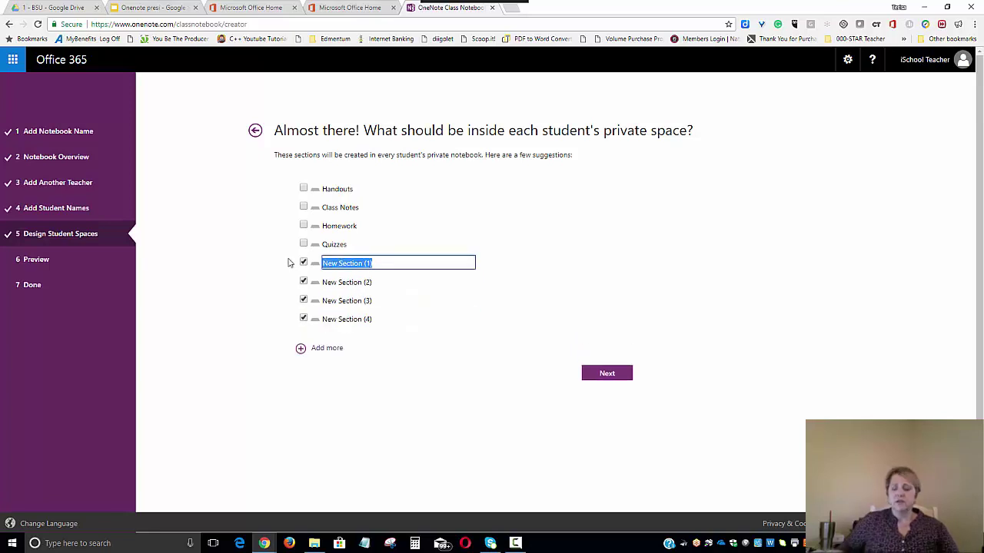
{"action": "type", "text": "Co"}
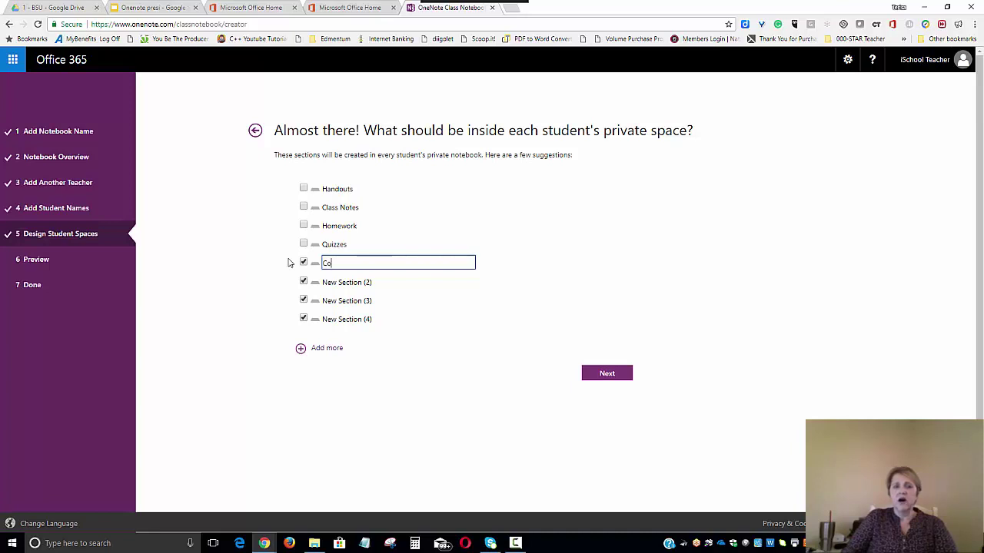
{"action": "type", "text": "lle"}
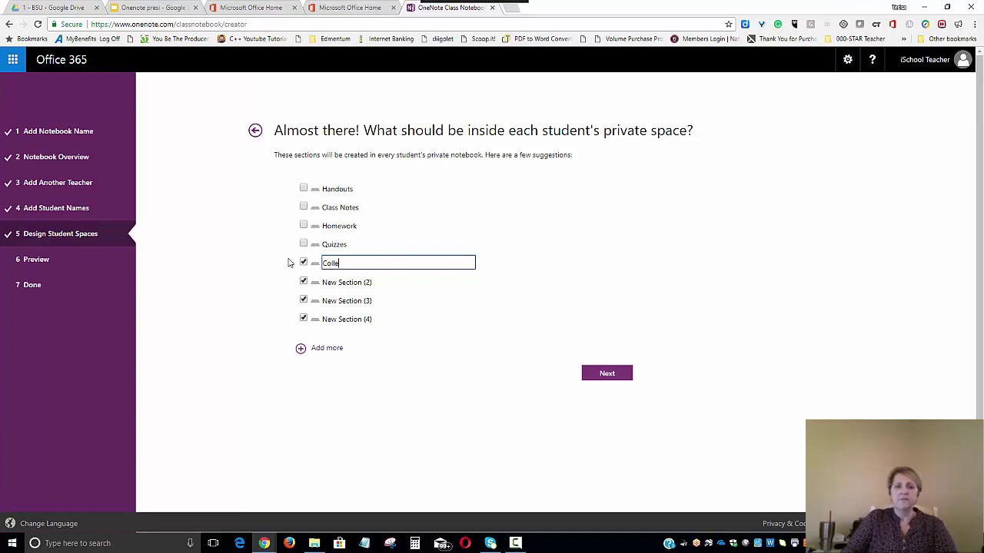
{"action": "type", "text": "ge Plann"}
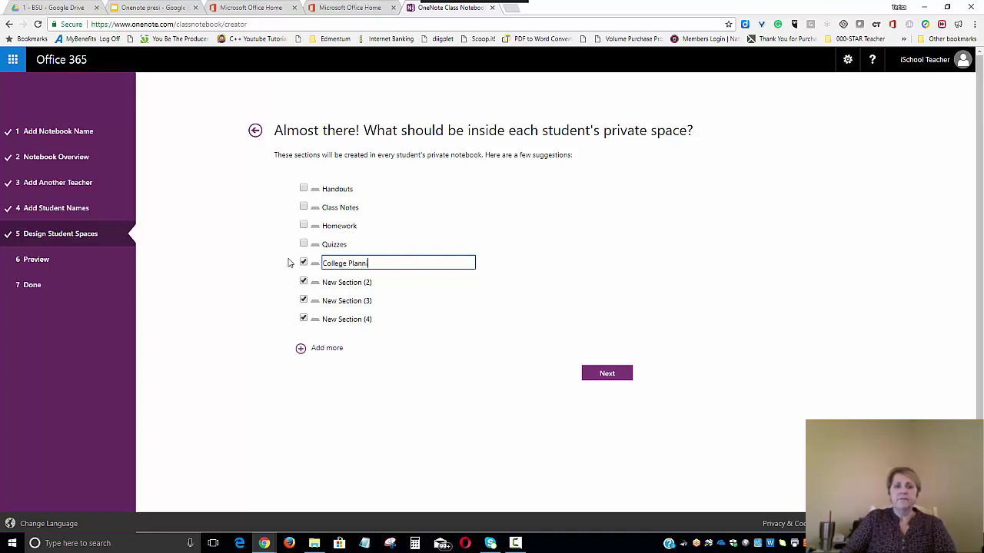
{"action": "type", "text": "ing"}
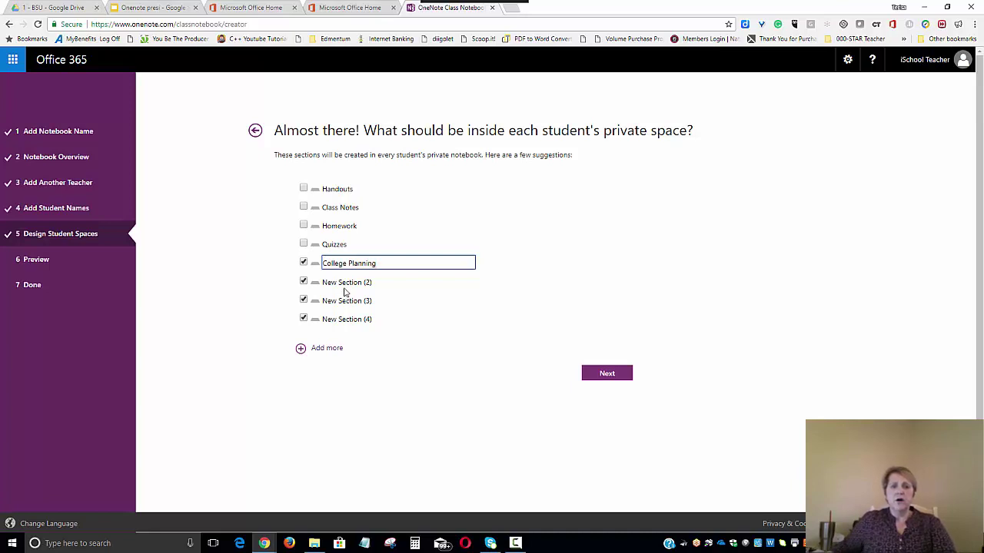
{"action": "left_click", "coordinate": [344, 289]}
{"action": "left_click", "coordinate": [343, 281]}
{"action": "left_click_drag", "start_coordinate": [392, 283], "coordinate": [310, 277]}
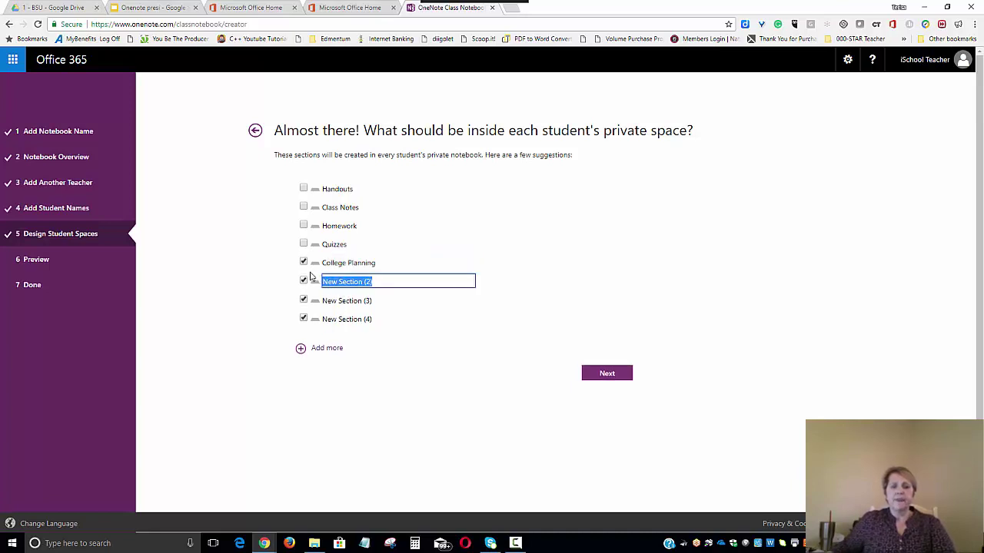
{"action": "type", "text": "Careers"}
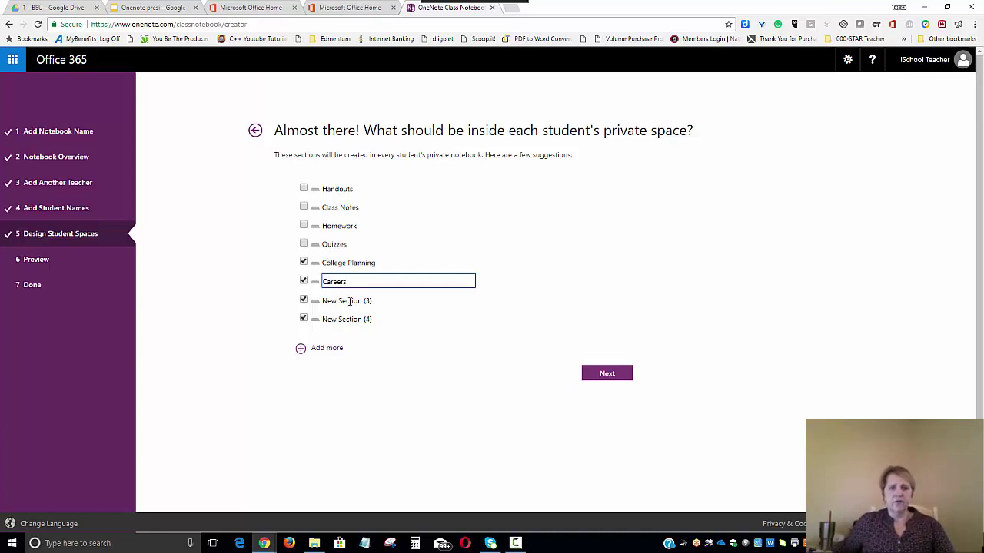
{"action": "left_click", "coordinate": [349, 300]}
- Rename the other two sections to Tests and Scholarships and Class Schedules and Credit, then continue to preview
{"action": "left_click_drag", "start_coordinate": [372, 299], "coordinate": [246, 290]}
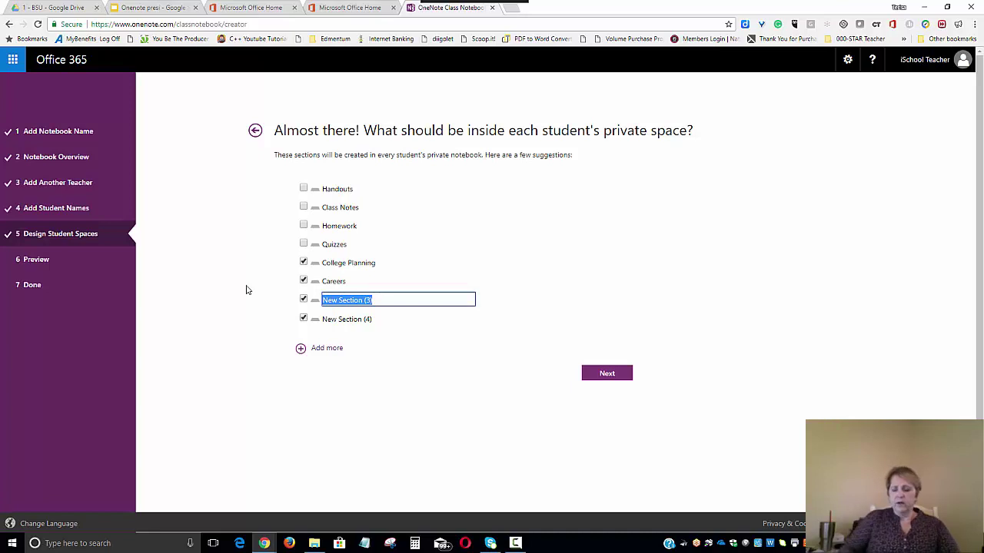
{"action": "type", "text": "Test"}
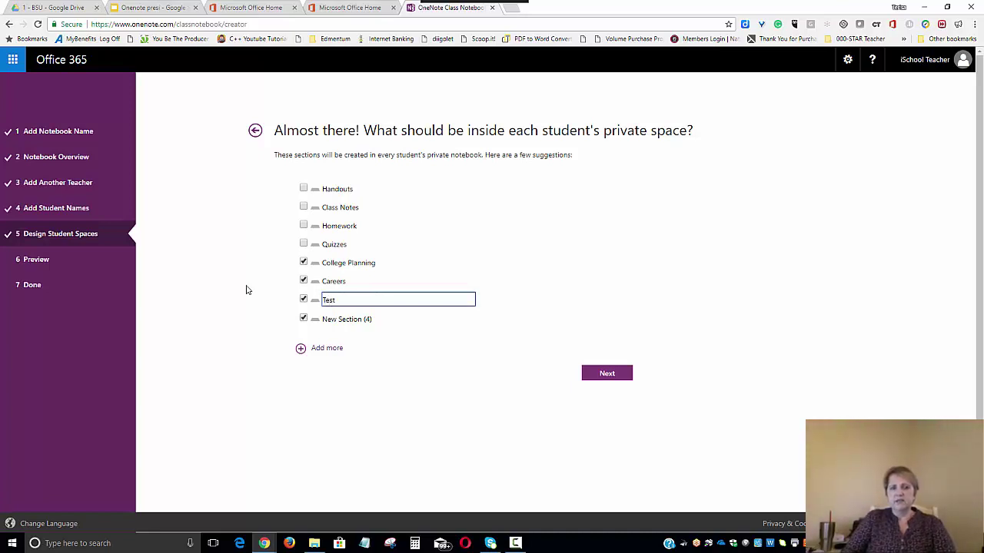
{"action": "type", "text": " and Sch"}
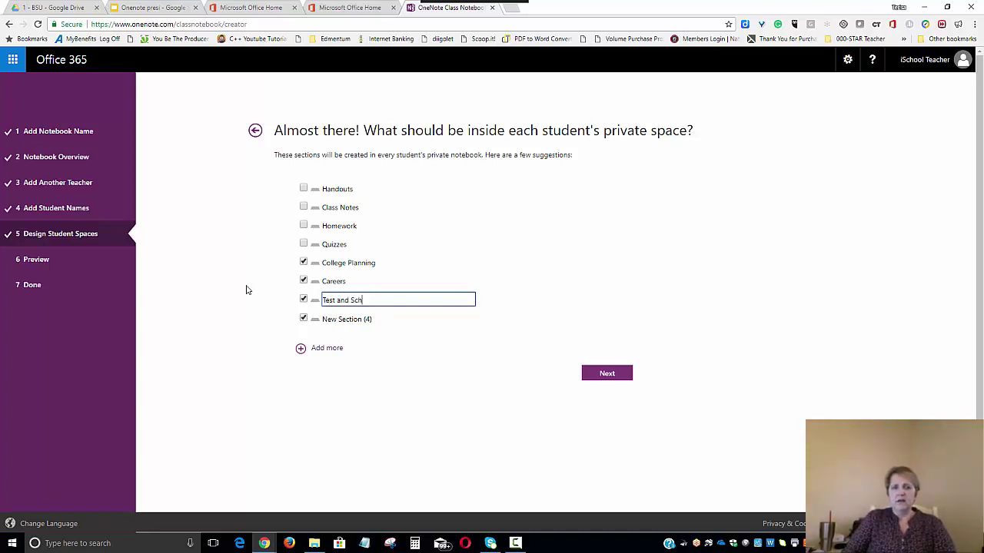
{"action": "type", "text": "olar"}
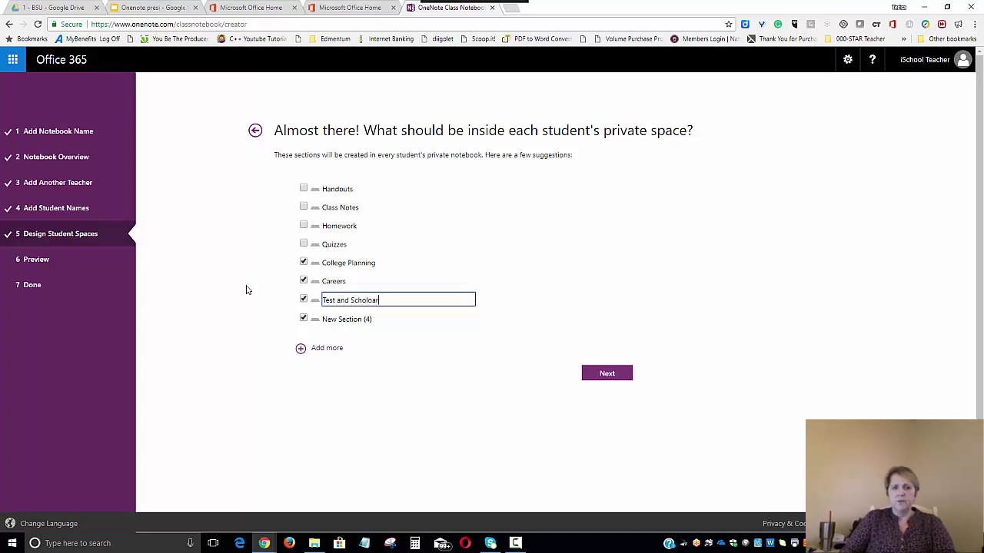
{"action": "type", "text": "ships"}
{"action": "left_click", "coordinate": [335, 300]}
{"action": "type", "text": "s"}
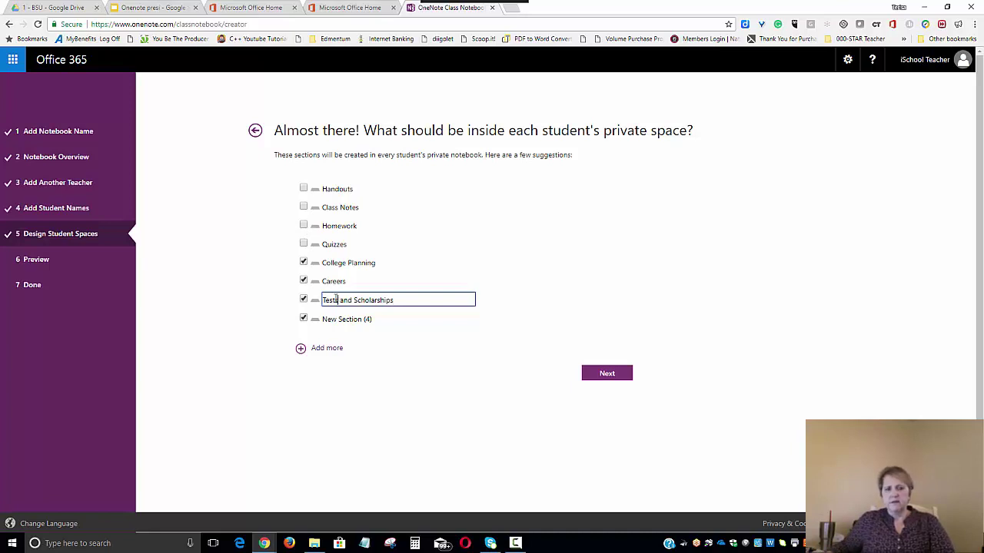
{"action": "left_click", "coordinate": [361, 318]}
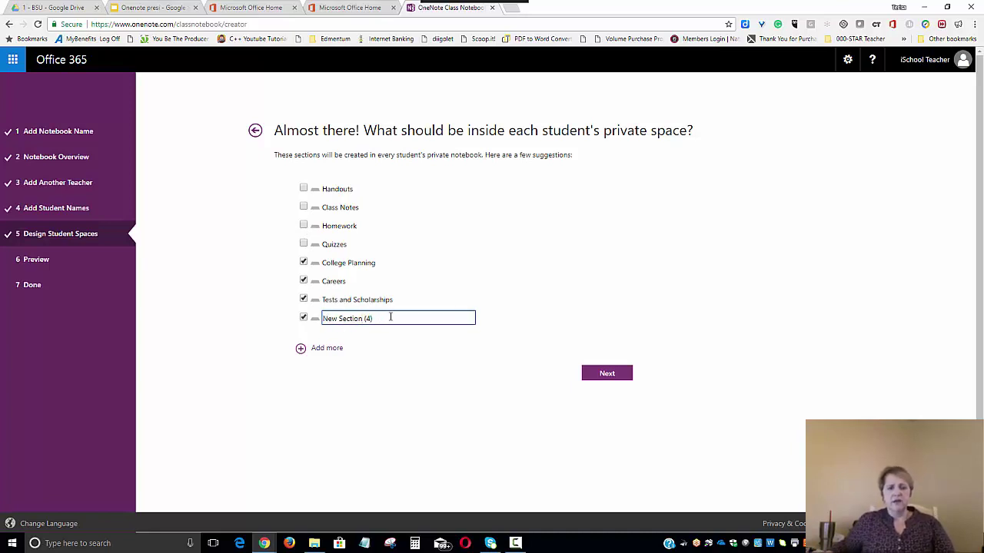
{"action": "triple_click", "coordinate": [326, 315]}
{"action": "type", "text": "C"}
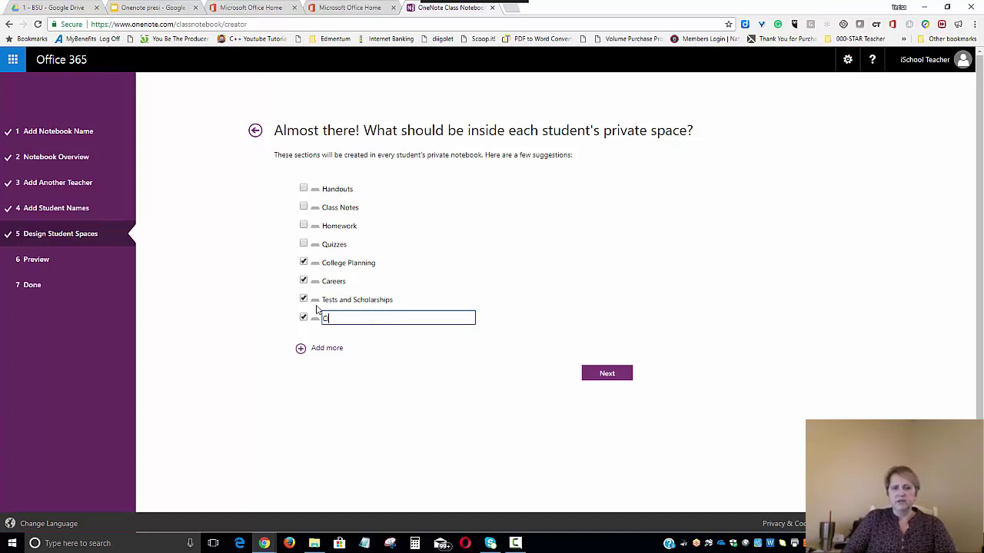
{"action": "type", "text": "lass Schdu"}
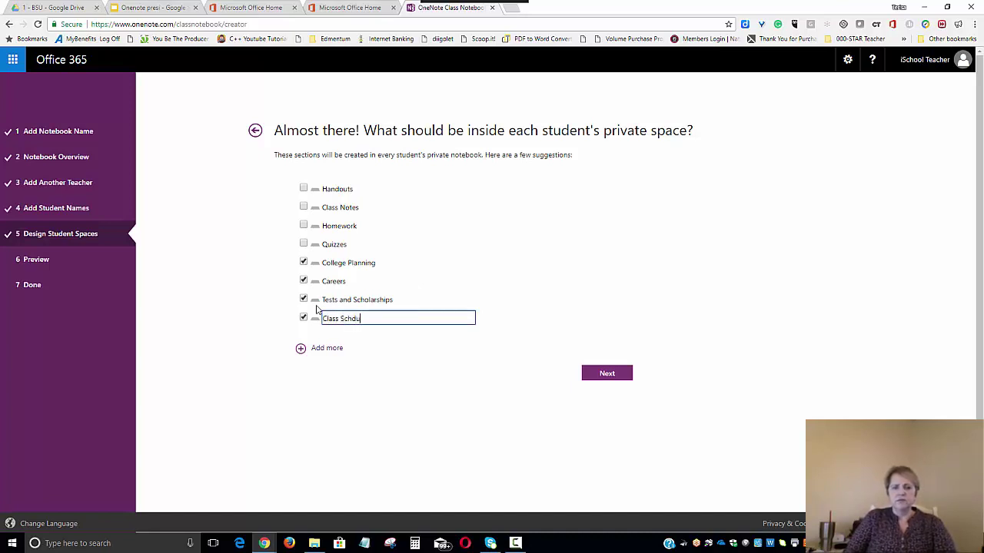
{"action": "key", "text": "BackSpace"}
{"action": "key", "text": "BackSpace"}
{"action": "type", "text": "edules"}
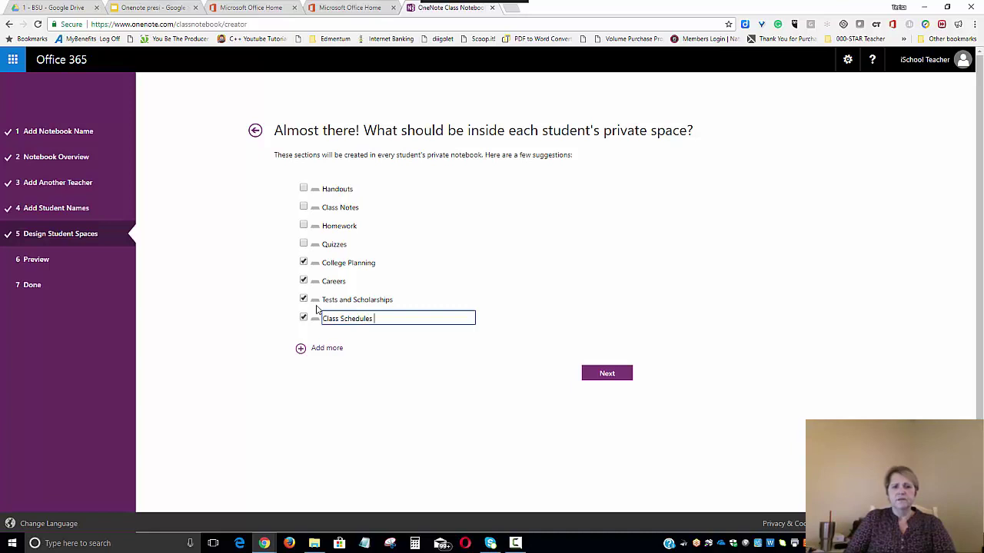
{"action": "type", "text": " and Credit"}
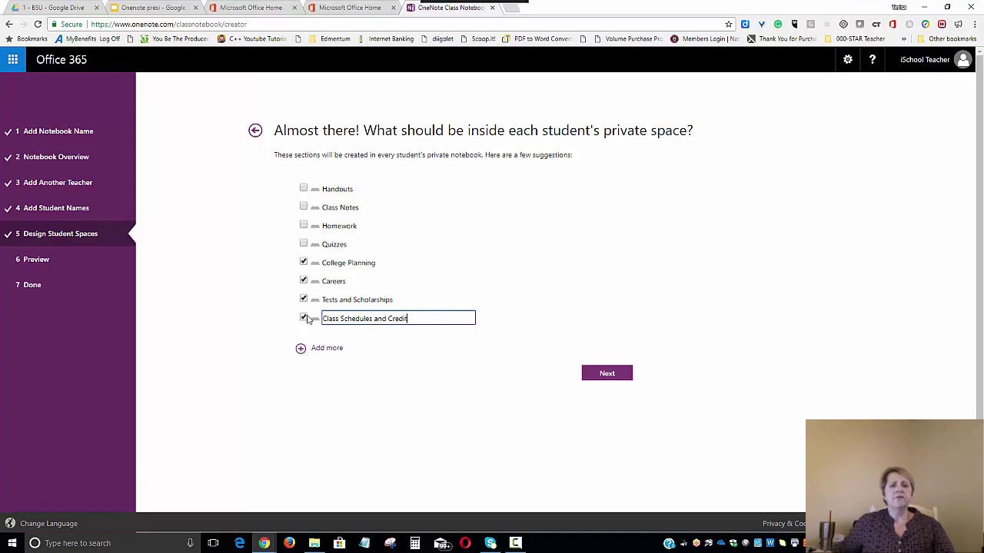
{"action": "left_click", "coordinate": [603, 380]}
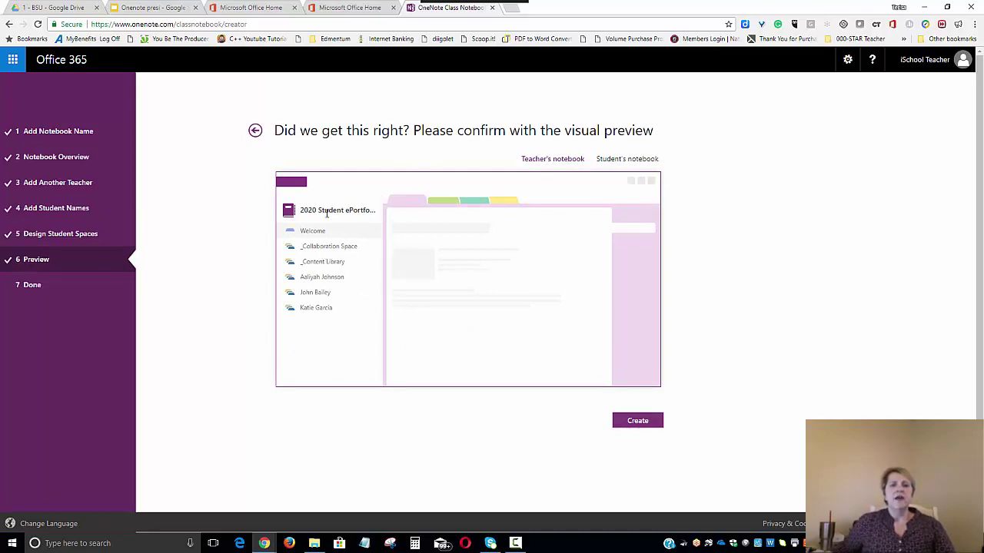
- Check the Student's notebook preview, then create the 2020 Student ePortfolios notebook
{"action": "left_click", "coordinate": [644, 160]}
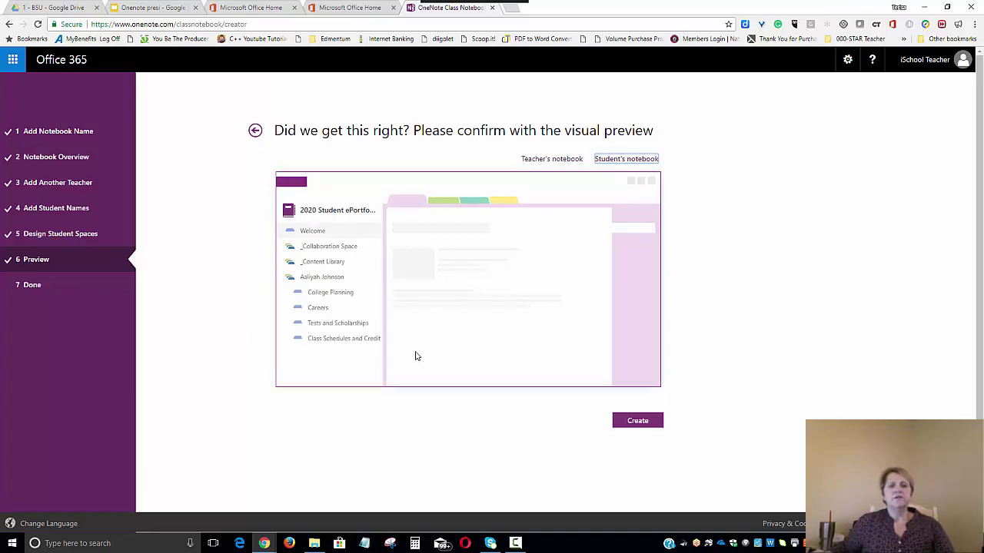
{"action": "left_click", "coordinate": [633, 424]}
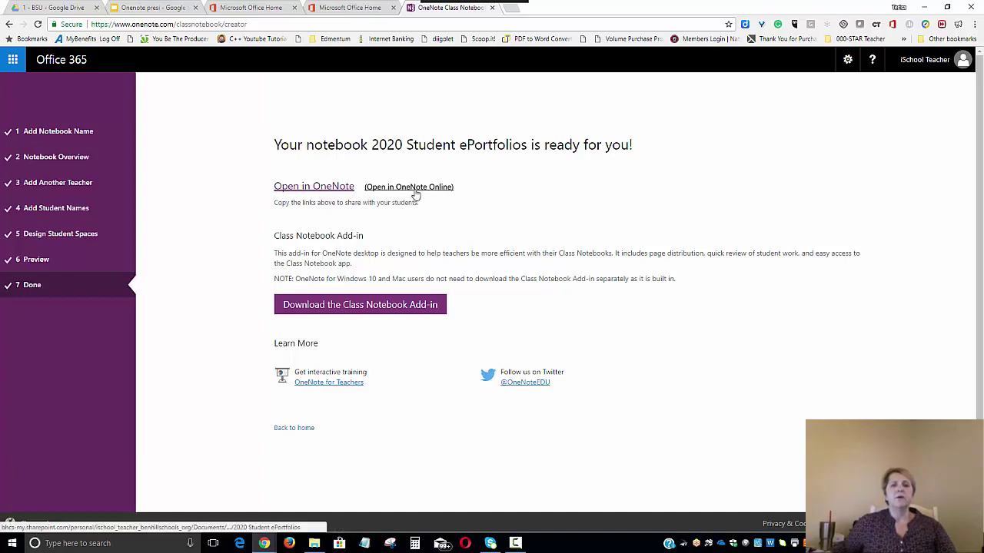
- Open the 2020 Student ePortfolios notebook in OneNote Online via its link
{"action": "left_click", "coordinate": [411, 187]}
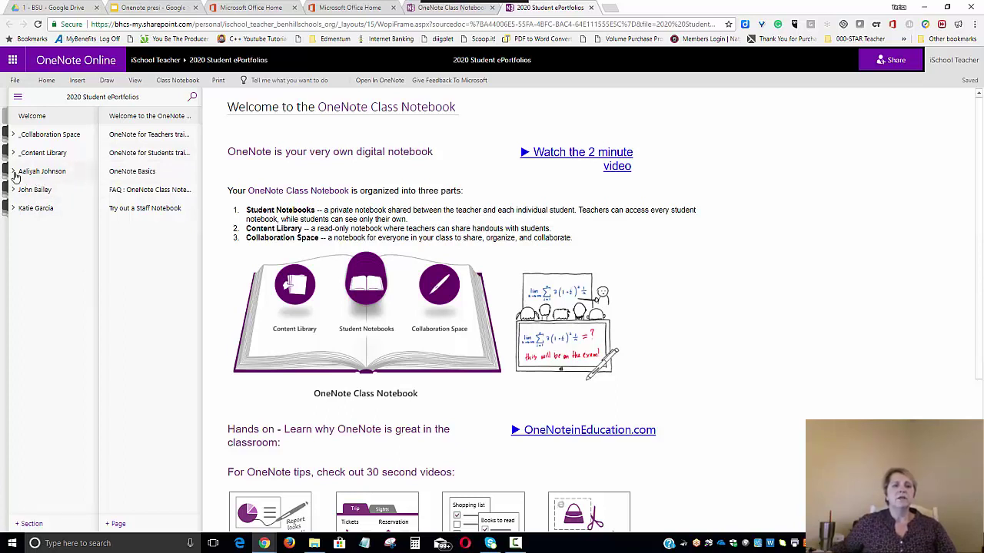
- Check the first student's four sections, then return to the Google Slides presentation
{"action": "left_click", "coordinate": [55, 177]}
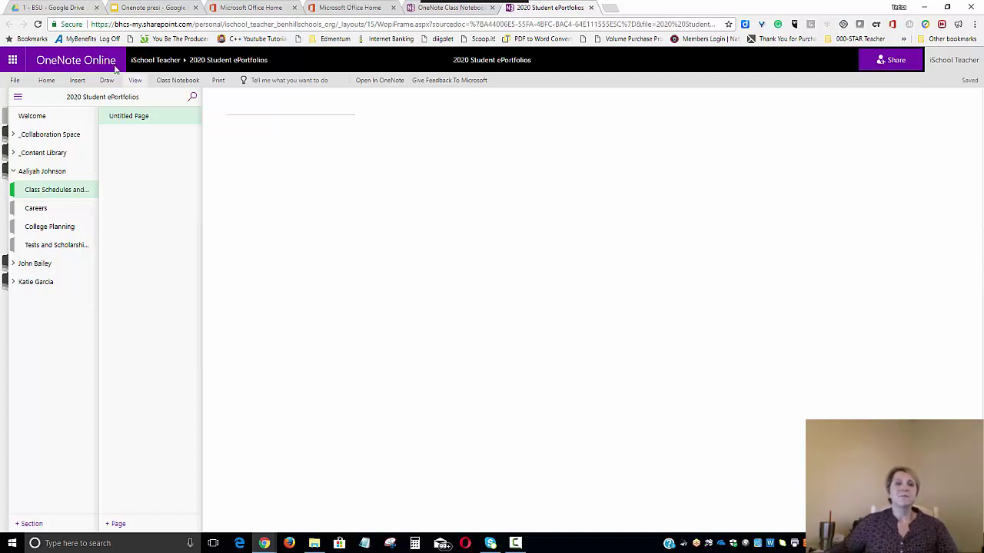
{"action": "left_click", "coordinate": [136, 11]}
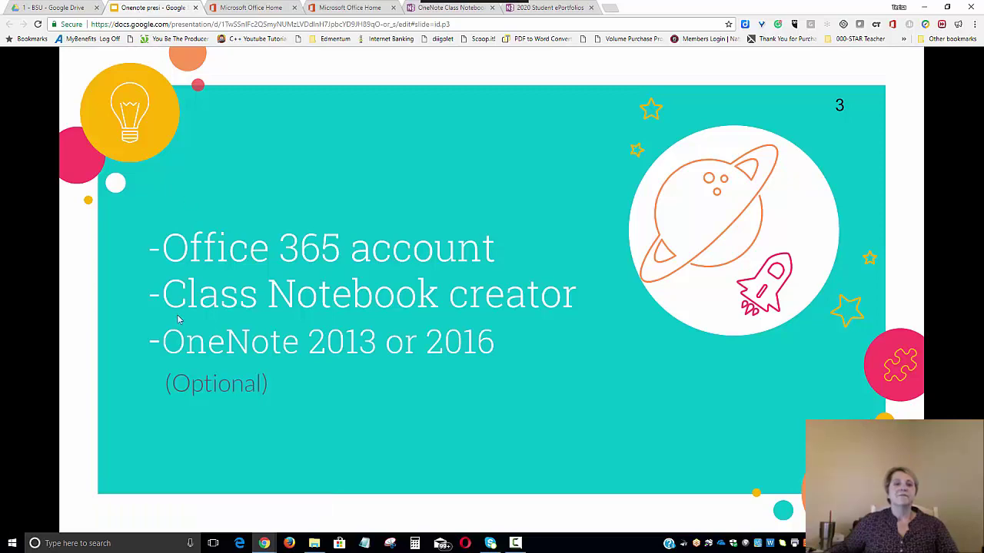
- Advance the presentation to slide 4, the 'Thank you for watching' slide
{"action": "mouse_move", "coordinate": [165, 437]}
{"action": "left_click", "coordinate": [92, 506]}
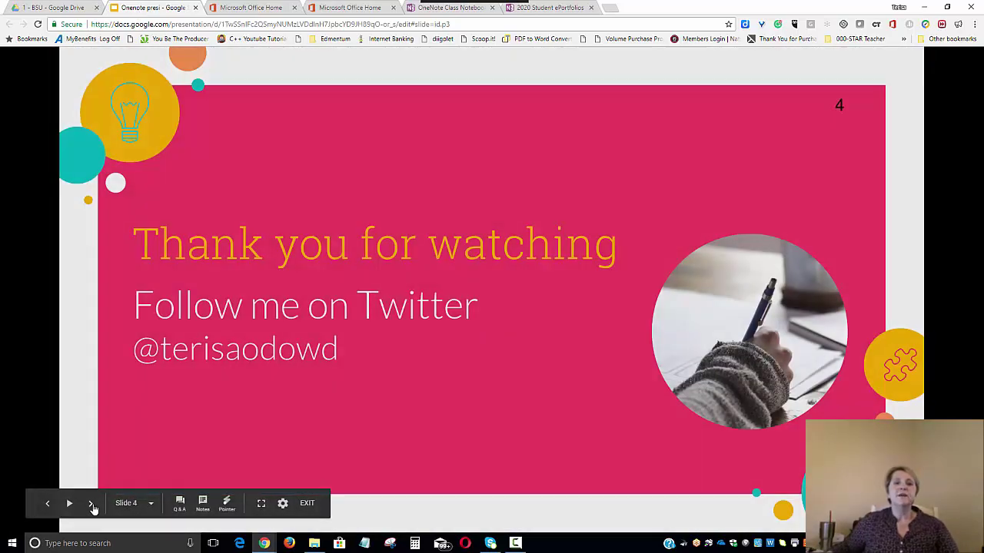